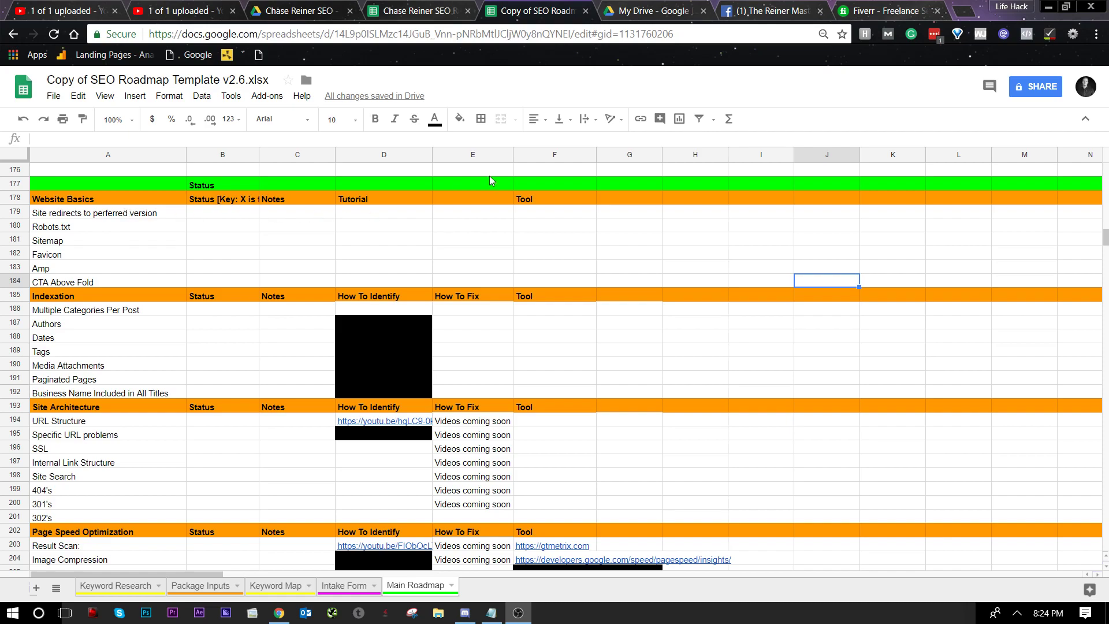
# Close the My Drive, Facebook and Fiverr tabs and open a new blank tab
pyautogui.click(702, 11)
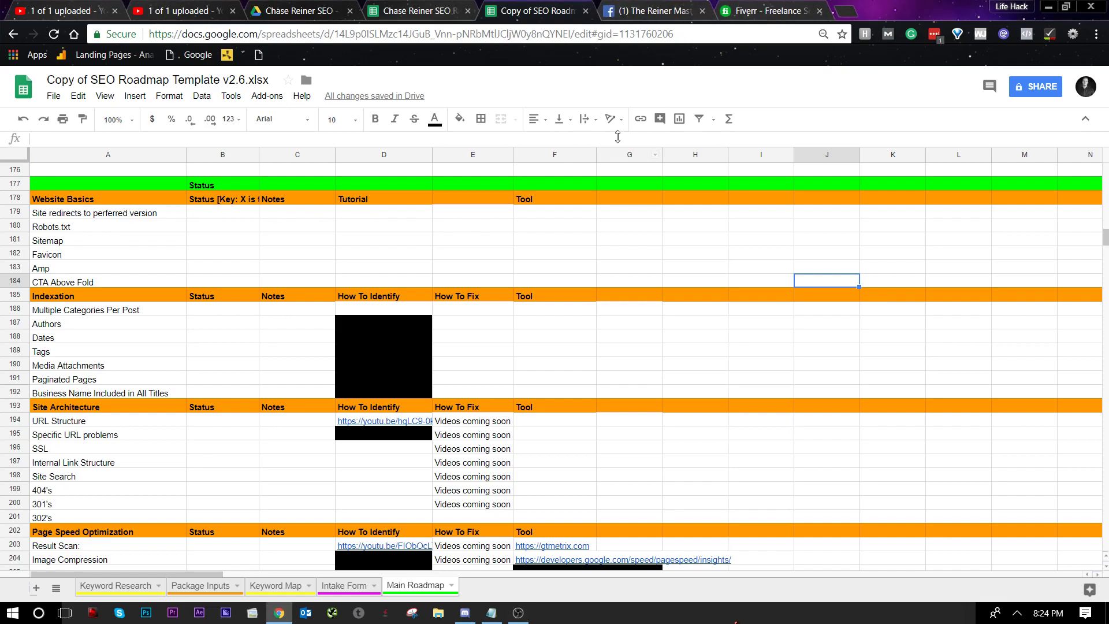
pyautogui.click(803, 11)
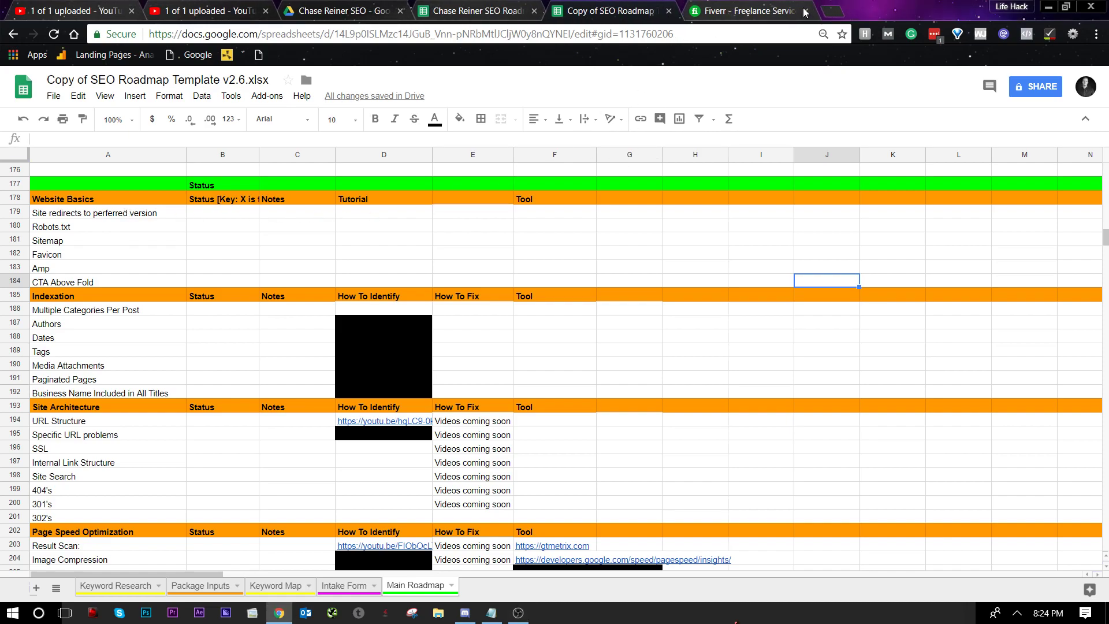
pyautogui.click(804, 11)
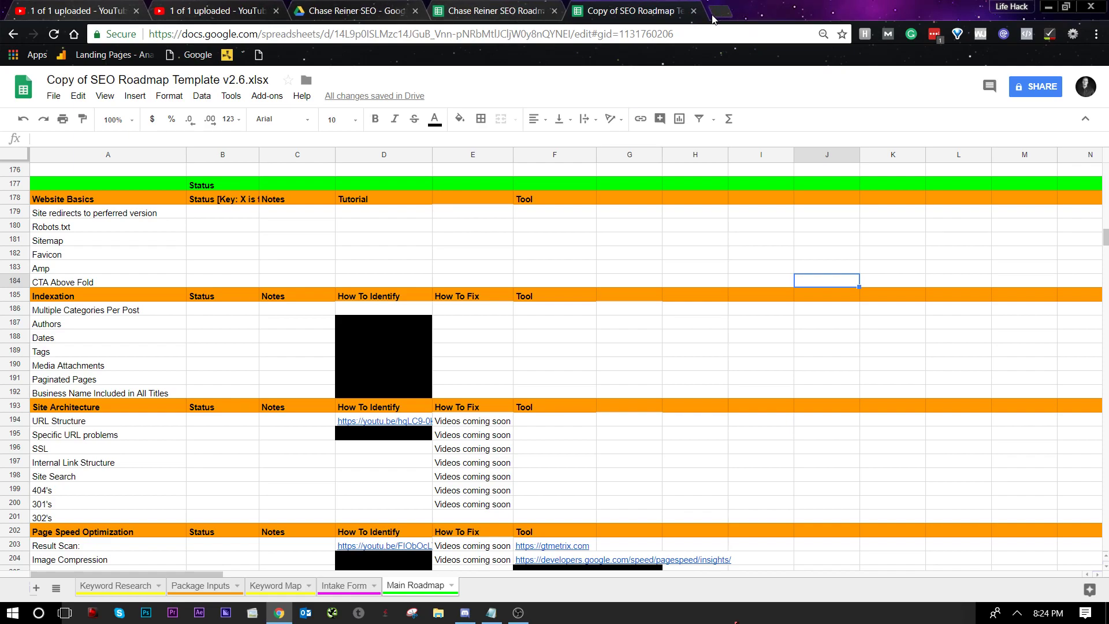
pyautogui.click(716, 15)
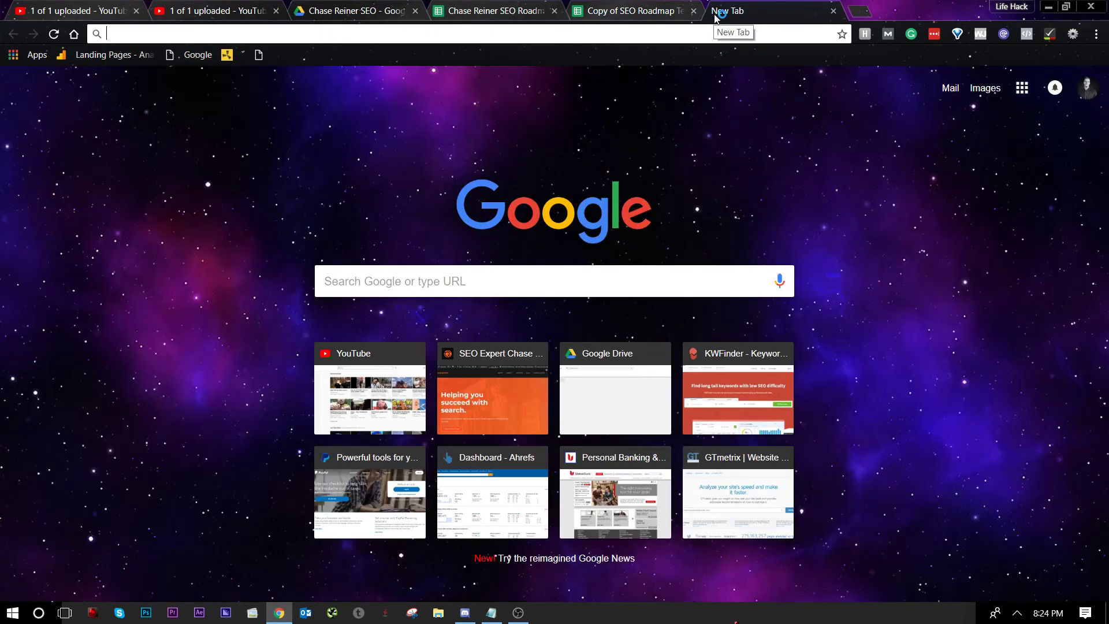
pyautogui.write('chasereiner.com')
pyautogui.press('Return')
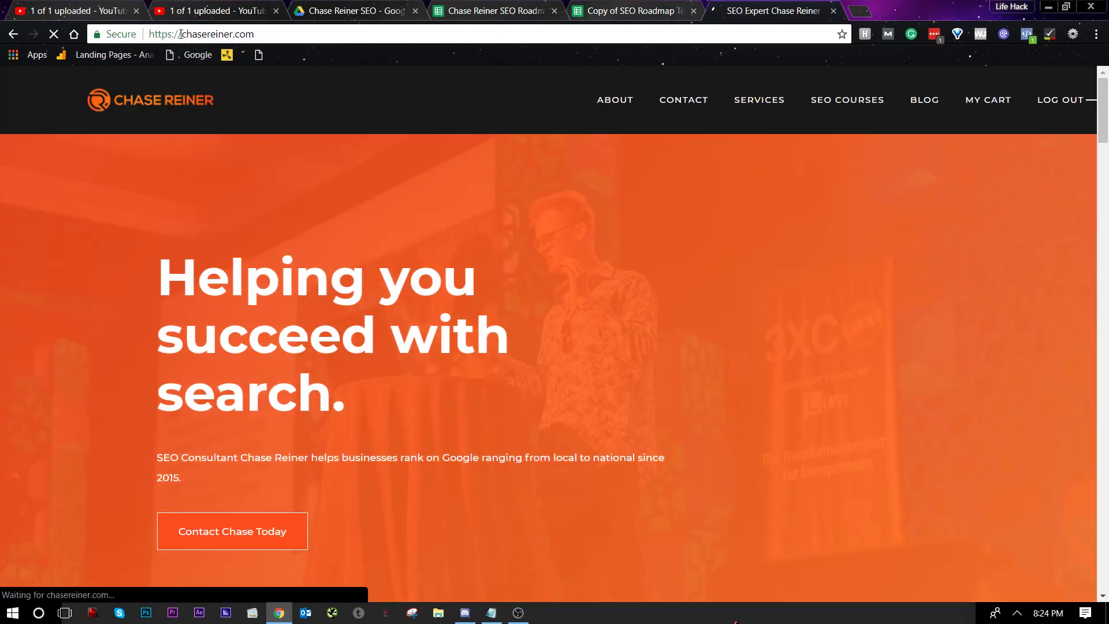
pyautogui.moveTo(137, 34); pyautogui.dragTo(107, 34)
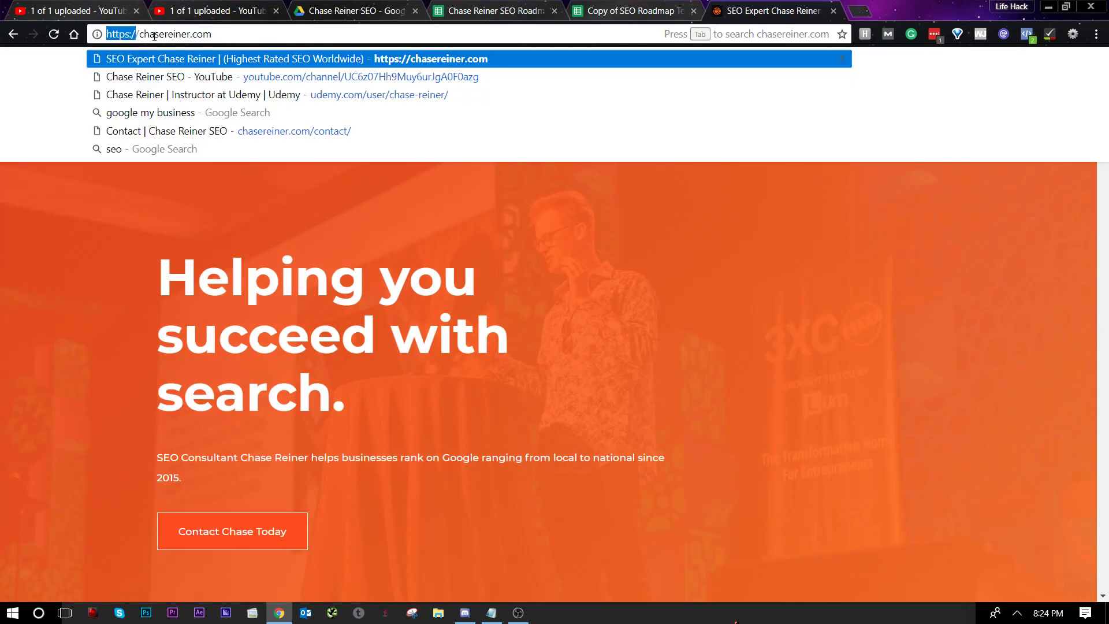
pyautogui.press('BackSpace')
pyautogui.press('Delete')
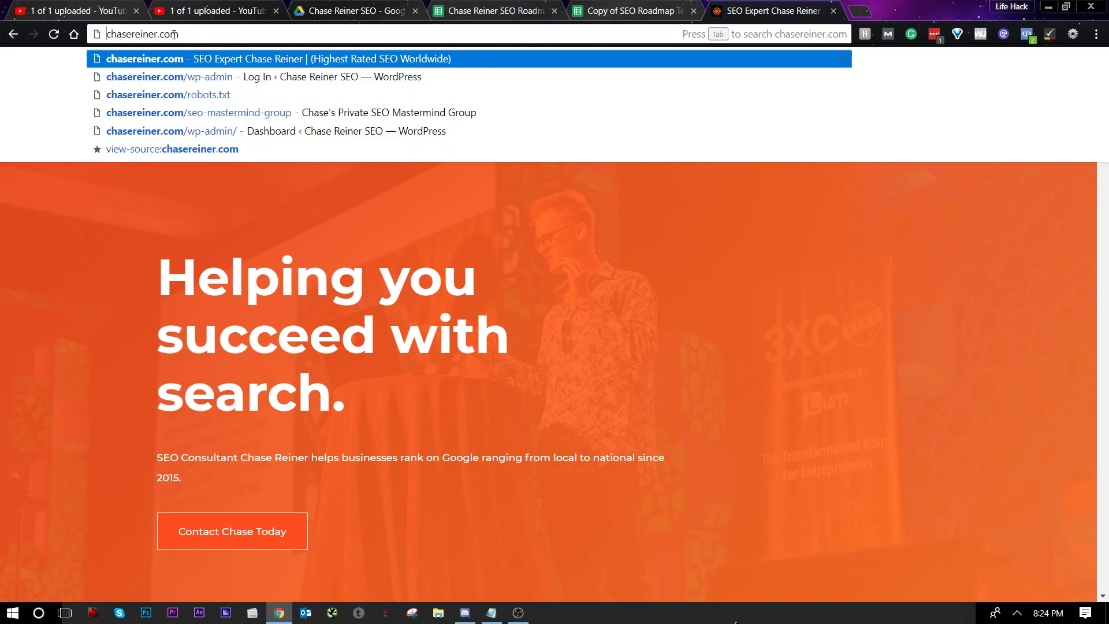
pyautogui.press('Return')
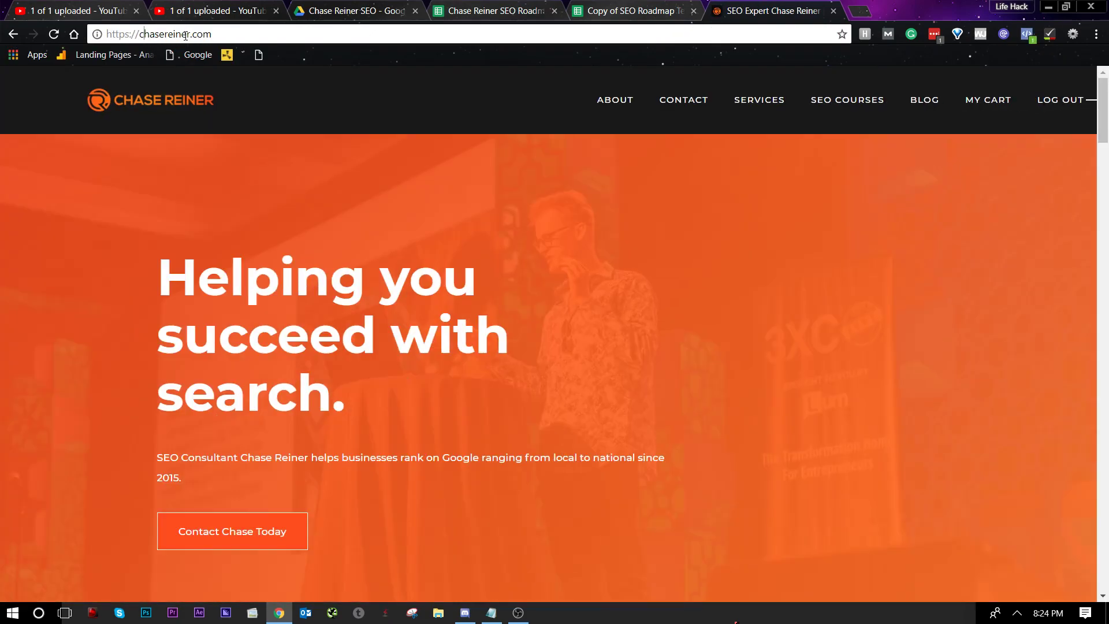
pyautogui.doubleClick(184, 35)
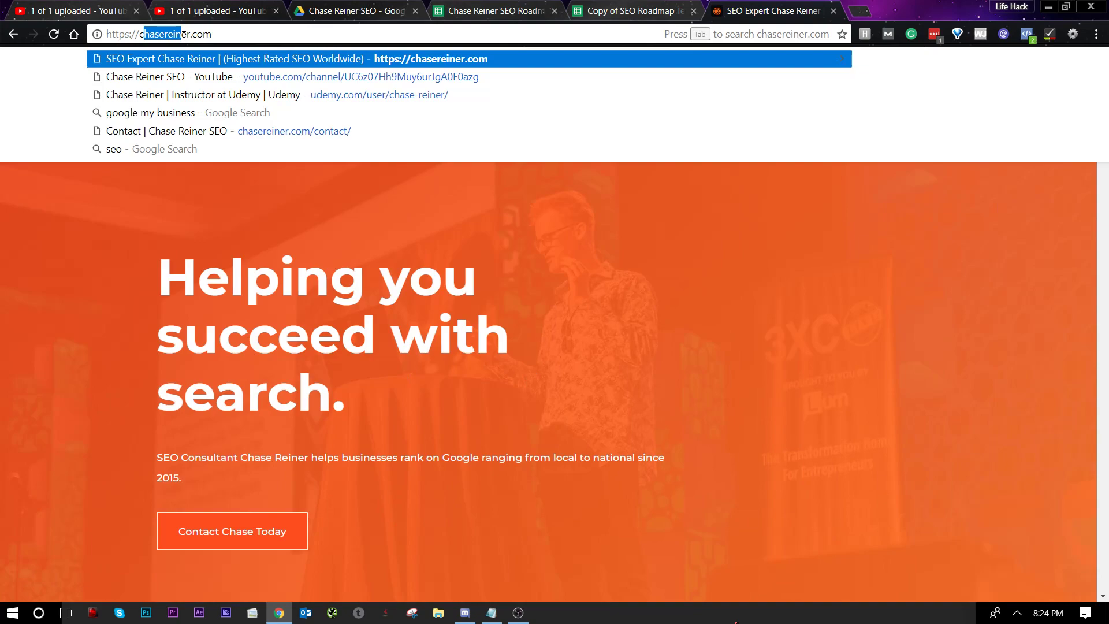
pyautogui.click(185, 35)
pyautogui.moveTo(134, 34); pyautogui.dragTo(105, 35)
pyautogui.write('www.')
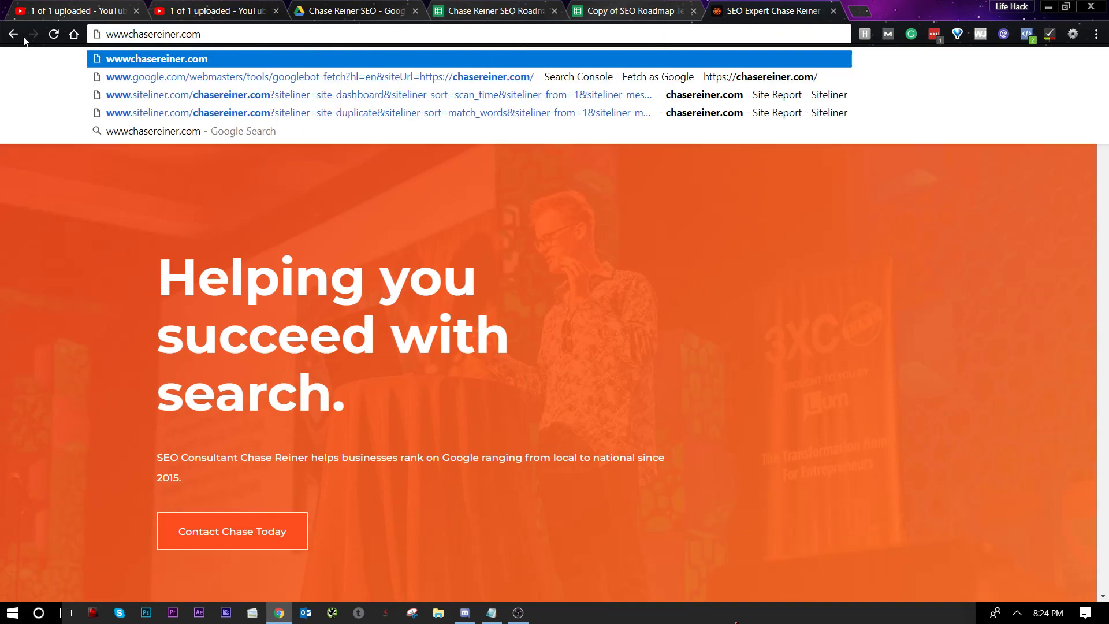
pyautogui.press('Return')
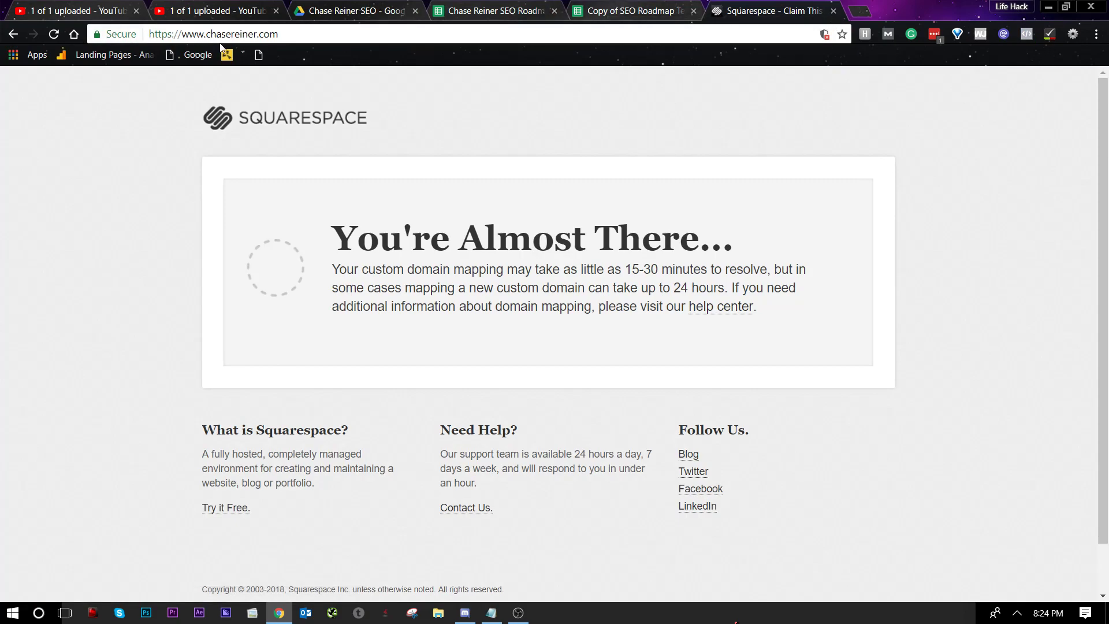
pyautogui.click(241, 38)
pyautogui.hotkey('ctrl', 'c')
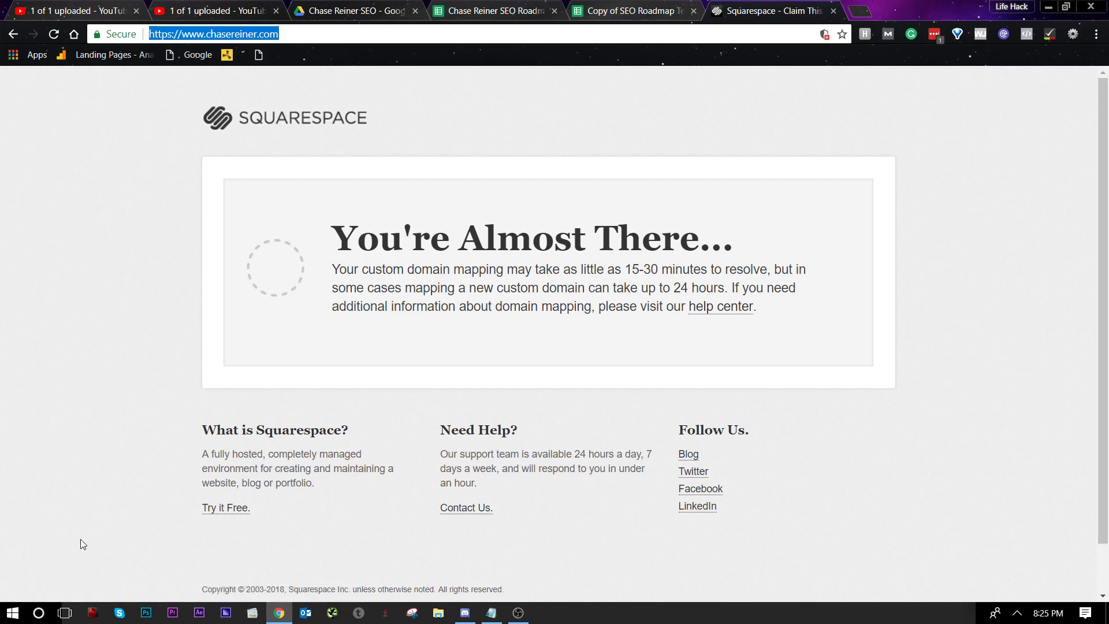
# Paste the www URL into Notepad and return to the browser
pyautogui.click(13, 612)
pyautogui.write('note')
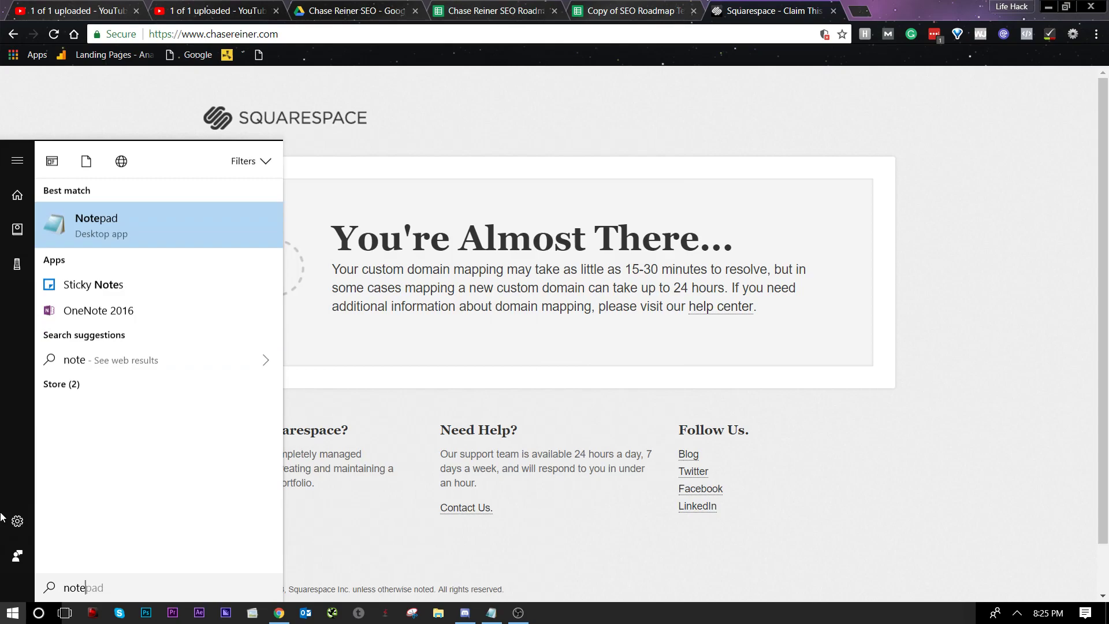
pyautogui.press('Return')
pyautogui.hotkey('ctrl', 'v')
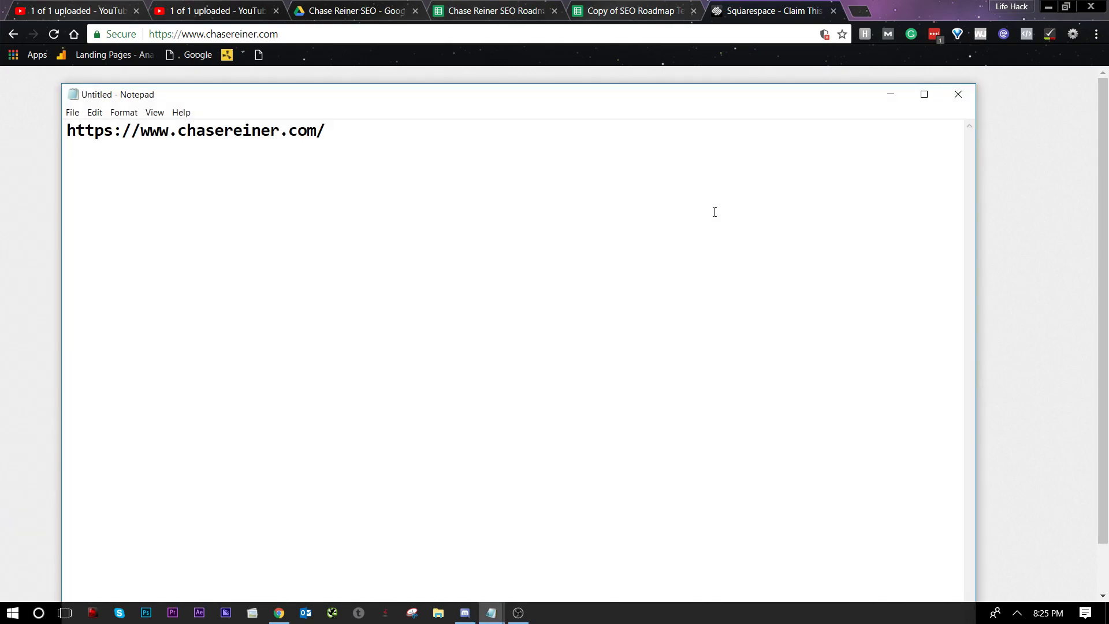
pyautogui.click(1019, 223)
# In the SEO roadmap sheet, select cells in the Robots txt and redirect rows (C180, D180, B179–D179)
pyautogui.click(658, 9)
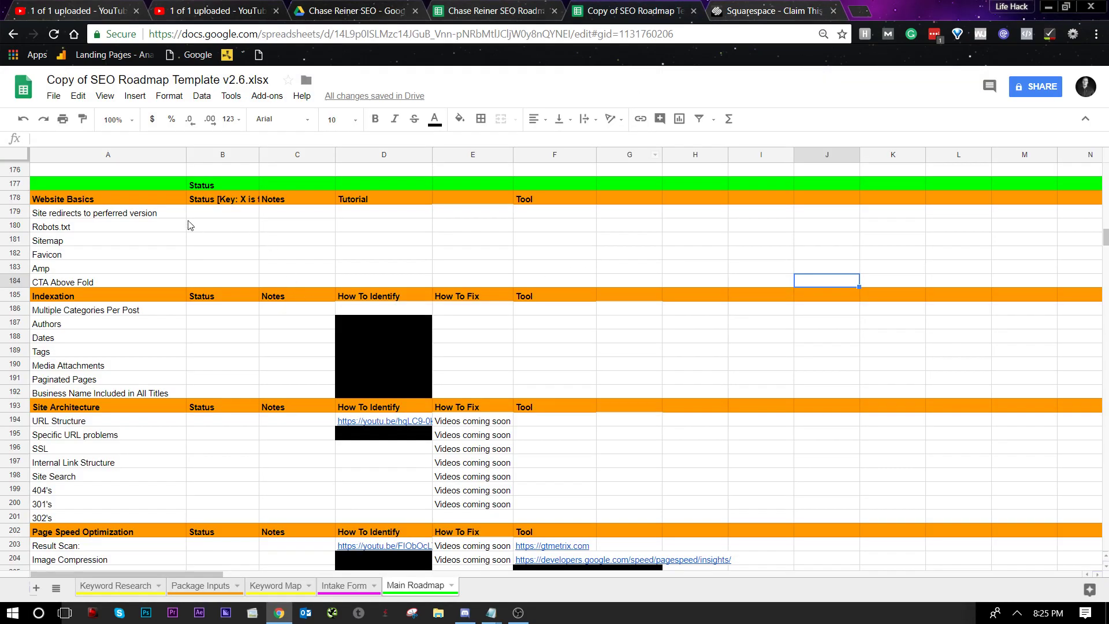
pyautogui.click(330, 225)
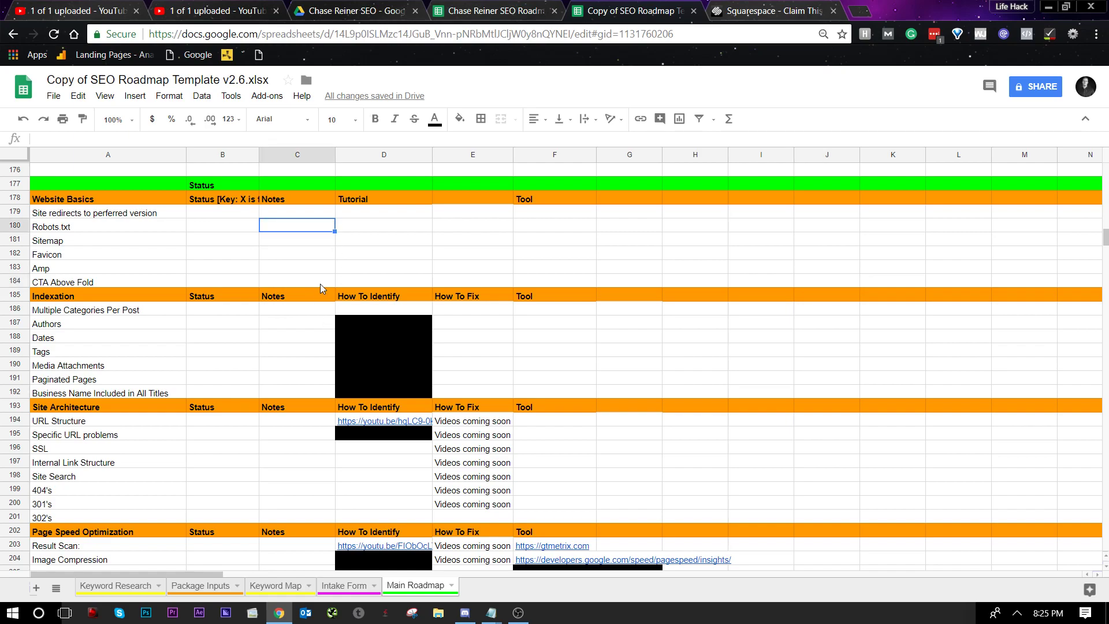
pyautogui.click(342, 227)
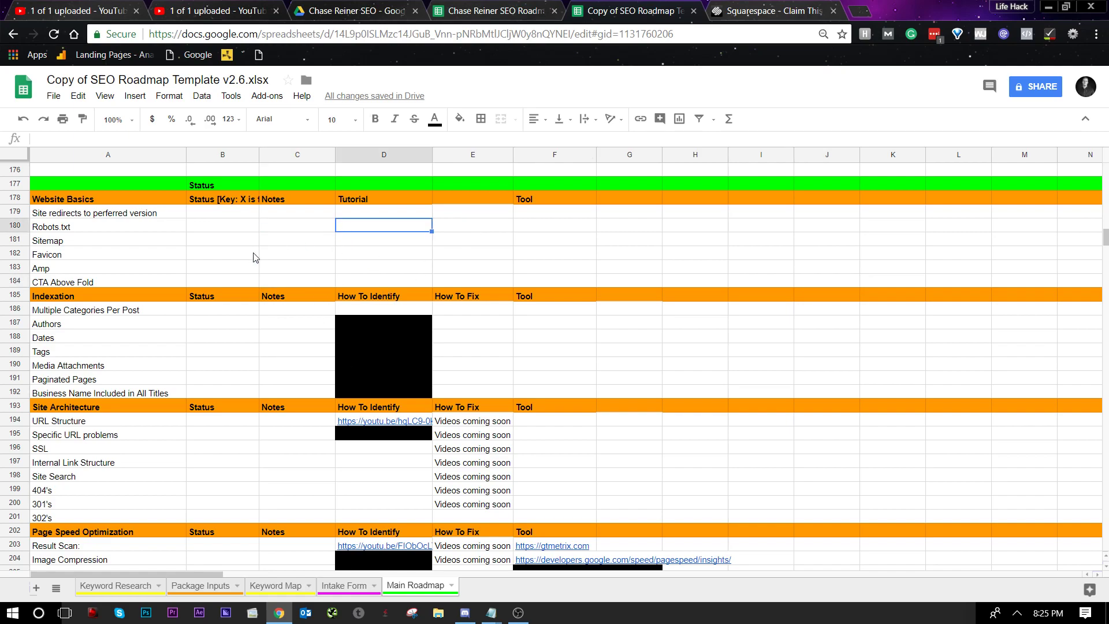
pyautogui.click(233, 215)
pyautogui.click(322, 215)
pyautogui.click(387, 214)
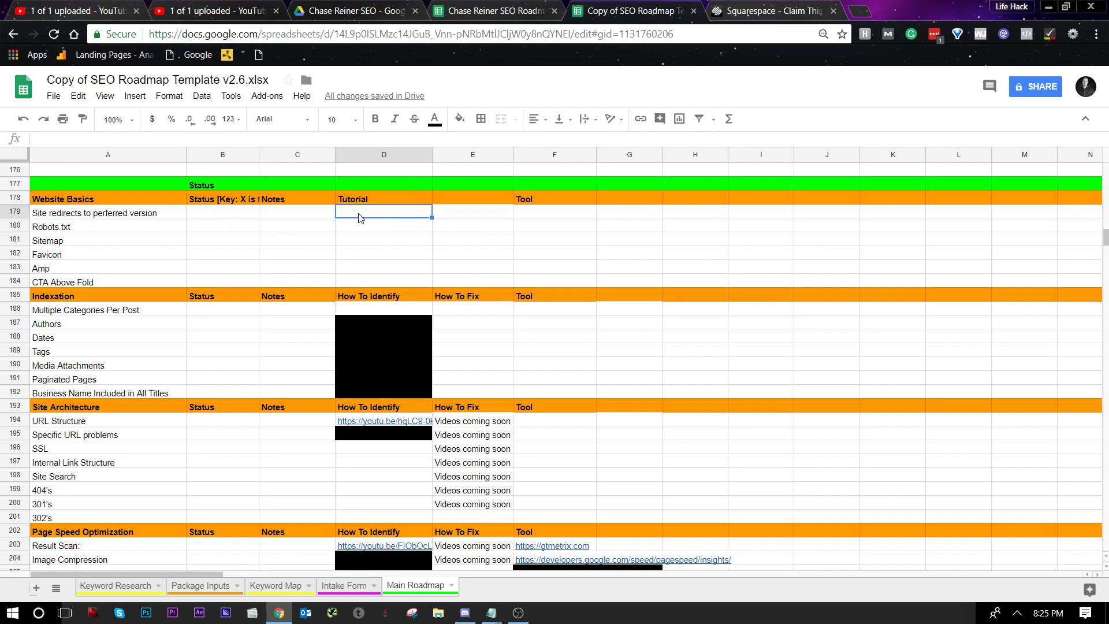
pyautogui.click(181, 218)
pyautogui.keyDown('shift'); pyautogui.click(409, 220); pyautogui.keyUp('shift')
pyautogui.click(409, 220)
# Select the Site redirects row A179:D179, ending on cell A179
pyautogui.click(167, 215)
pyautogui.keyDown('shift'); pyautogui.click(383, 215); pyautogui.keyUp('shift')
pyautogui.click(360, 218)
pyautogui.moveTo(149, 217); pyautogui.dragTo(403, 216)
pyautogui.click(403, 216)
pyautogui.moveTo(155, 222); pyautogui.dragTo(181, 216)
pyautogui.click(369, 218)
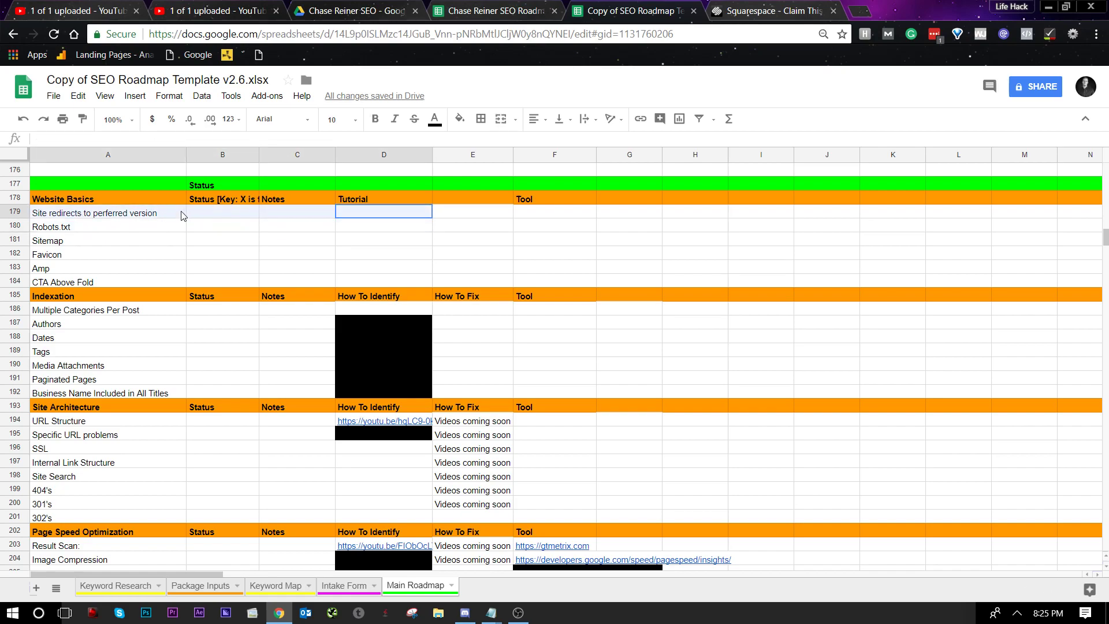
pyautogui.click(179, 217)
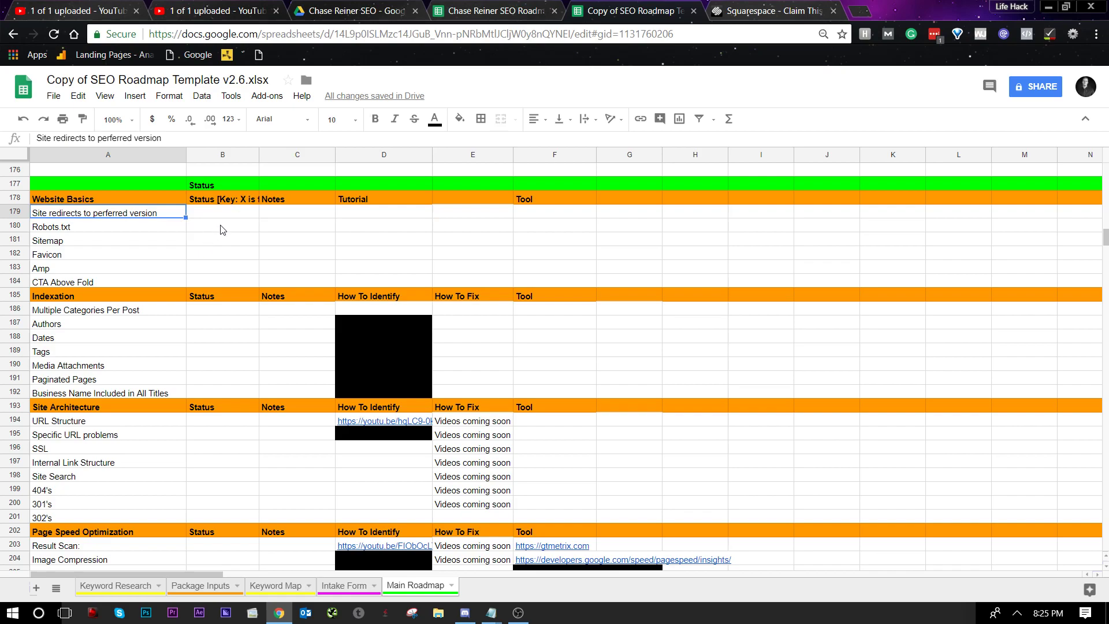
pyautogui.click(728, 11)
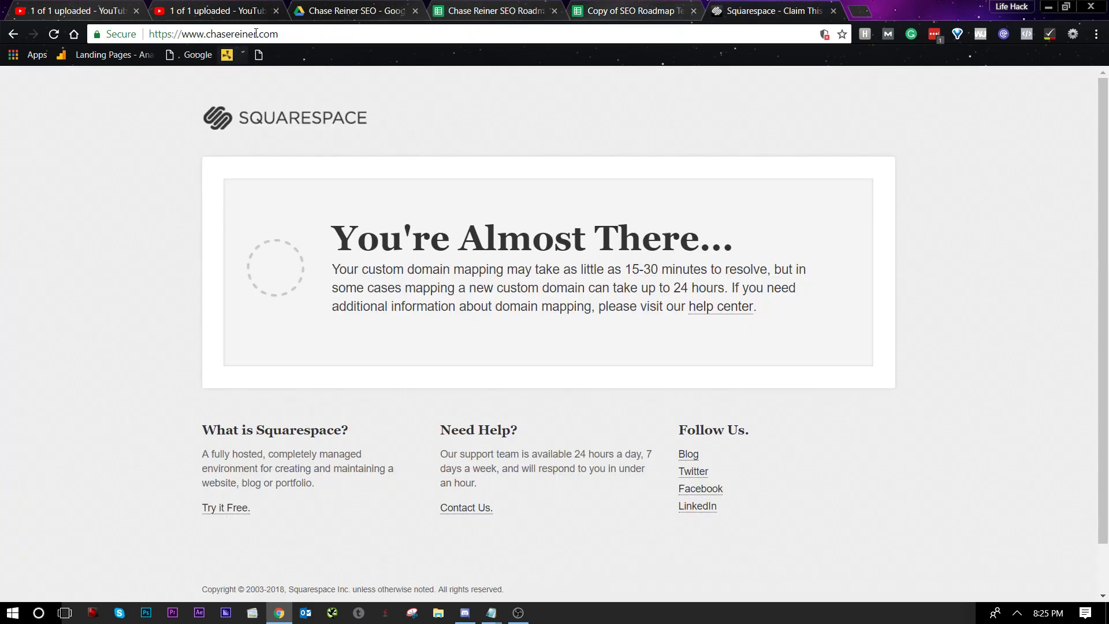
pyautogui.click(291, 36)
pyautogui.click(310, 34)
pyautogui.click(207, 36)
pyautogui.press('BackSpace')
pyautogui.press('BackSpace')
pyautogui.press('BackSpace')
pyautogui.press('BackSpace')
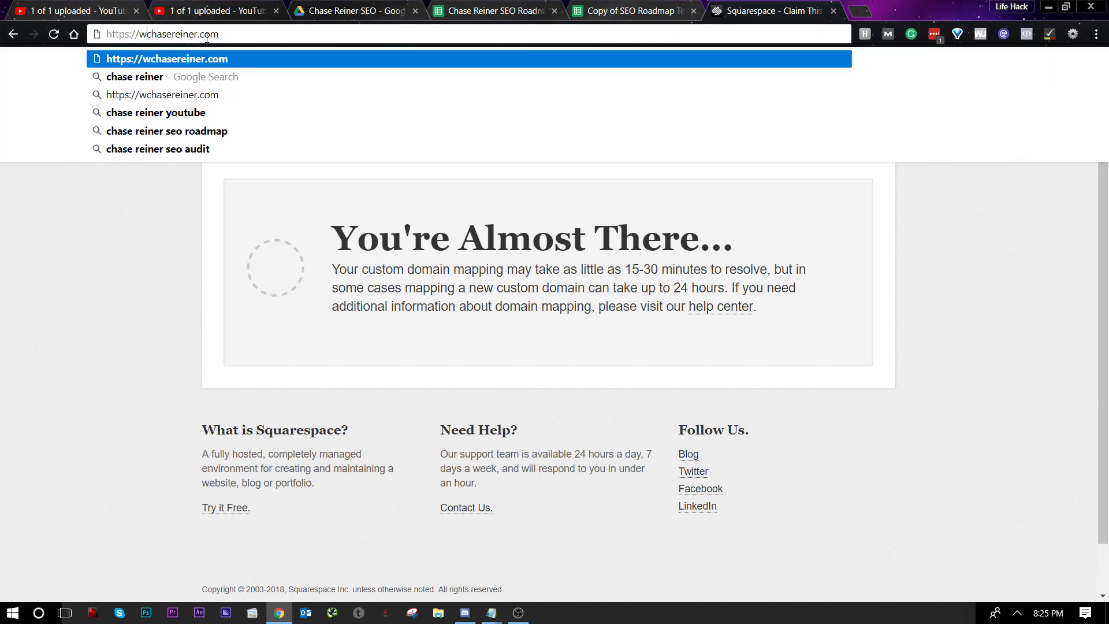
pyautogui.press('Return')
# Open chasereiner.com/robots.txt
pyautogui.click(207, 36)
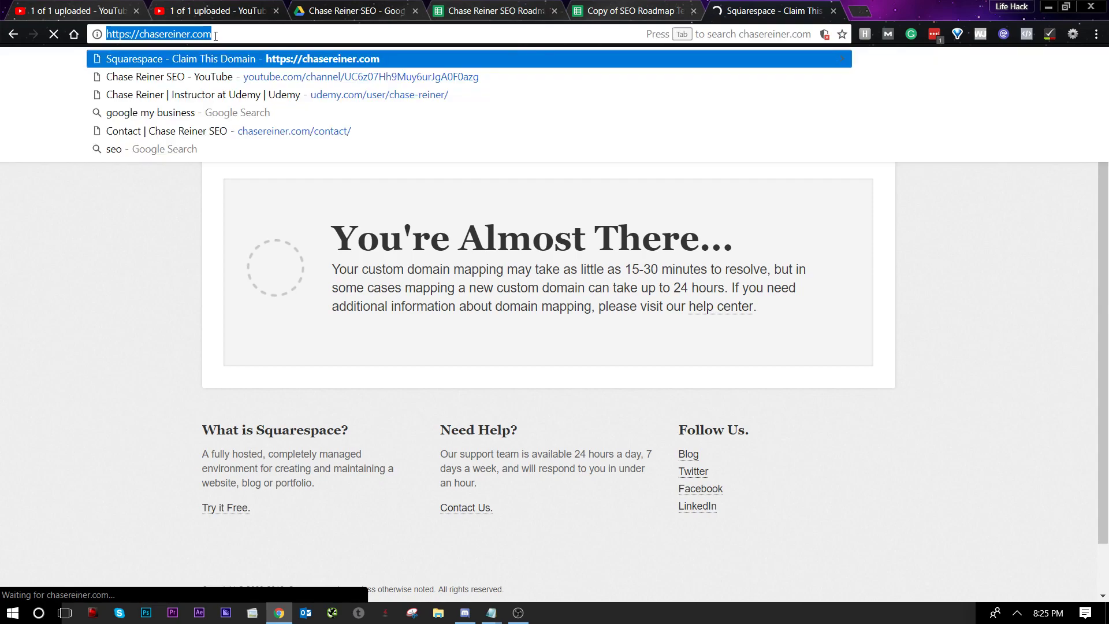
pyautogui.click(215, 36)
pyautogui.write('/robots')
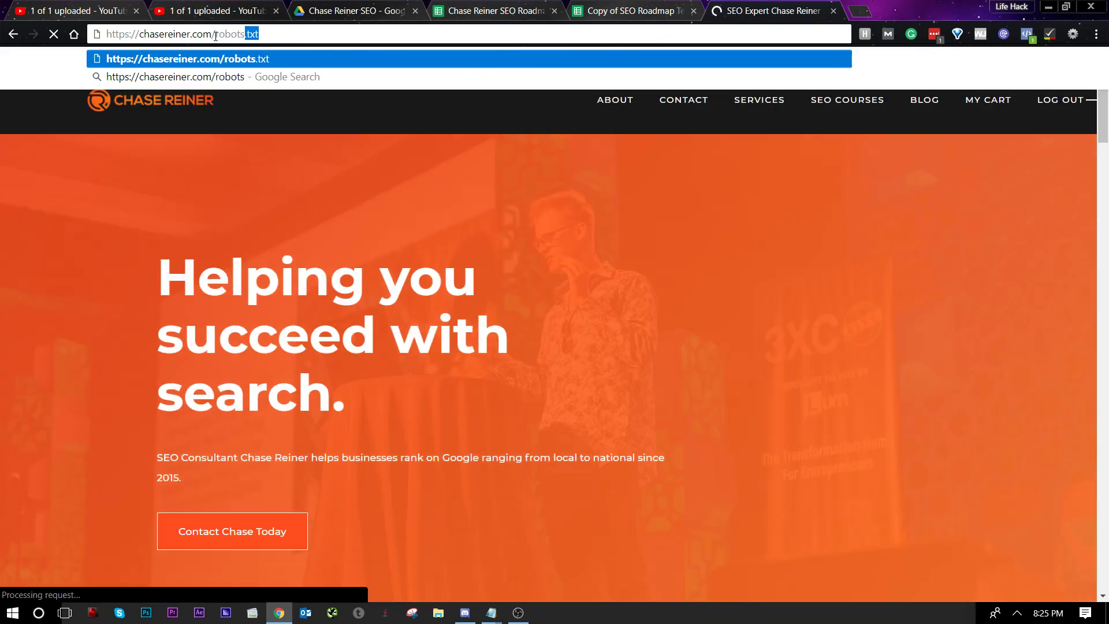
pyautogui.press('Return')
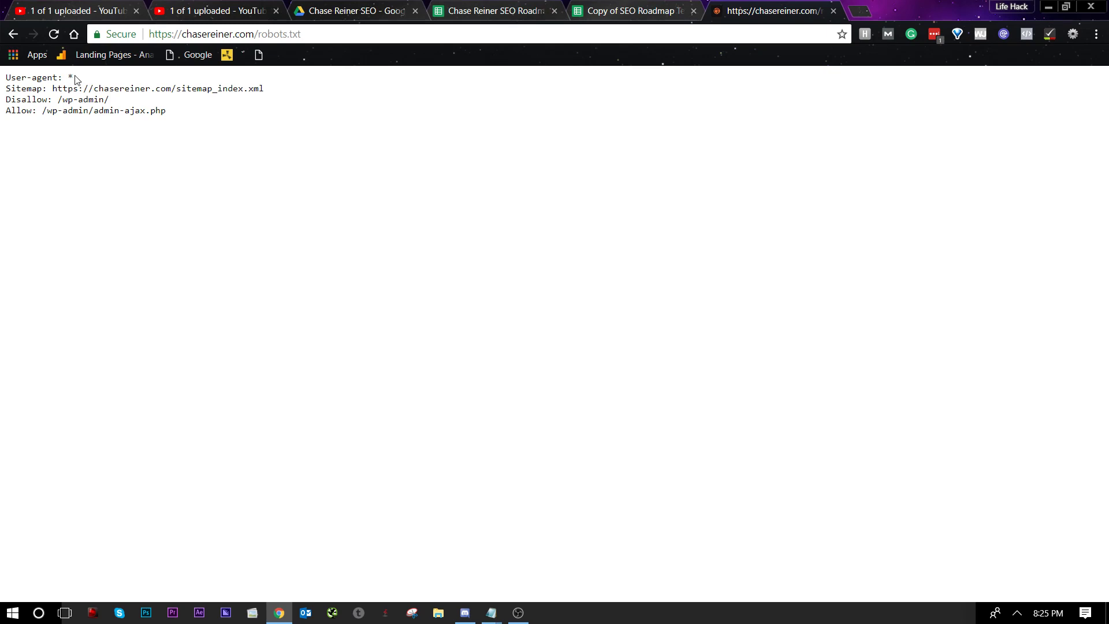
# Highlight the User-agent wildcard and the Disallow and Allow lines
pyautogui.moveTo(74, 77); pyautogui.dragTo(68, 78)
pyautogui.moveTo(5, 102); pyautogui.dragTo(91, 111)
pyautogui.click(171, 112)
pyautogui.click(86, 118)
pyautogui.moveTo(166, 112); pyautogui.dragTo(3, 98)
pyautogui.click(16, 100)
pyautogui.moveTo(166, 111); pyautogui.dragTo(120, 81)
pyautogui.click(6, 107)
pyautogui.click(140, 100)
# Highlight the Sitemap line, then the Disallow: label and its /wp-admin/ path
pyautogui.moveTo(5, 89); pyautogui.dragTo(279, 87)
pyautogui.click(272, 91)
pyautogui.moveTo(54, 98); pyautogui.dragTo(3, 99)
pyautogui.click(1, 101)
pyautogui.moveTo(52, 101)
pyautogui.mouseDown()
pyautogui.moveTo(110, 101)
pyautogui.moveTo(52, 100)
pyautogui.mouseUp()
pyautogui.click(113, 102)
pyautogui.click(53, 94)
# Highlight the allowed admin-ajax.php path on the Allow line
pyautogui.moveTo(39, 112); pyautogui.dragTo(185, 114)
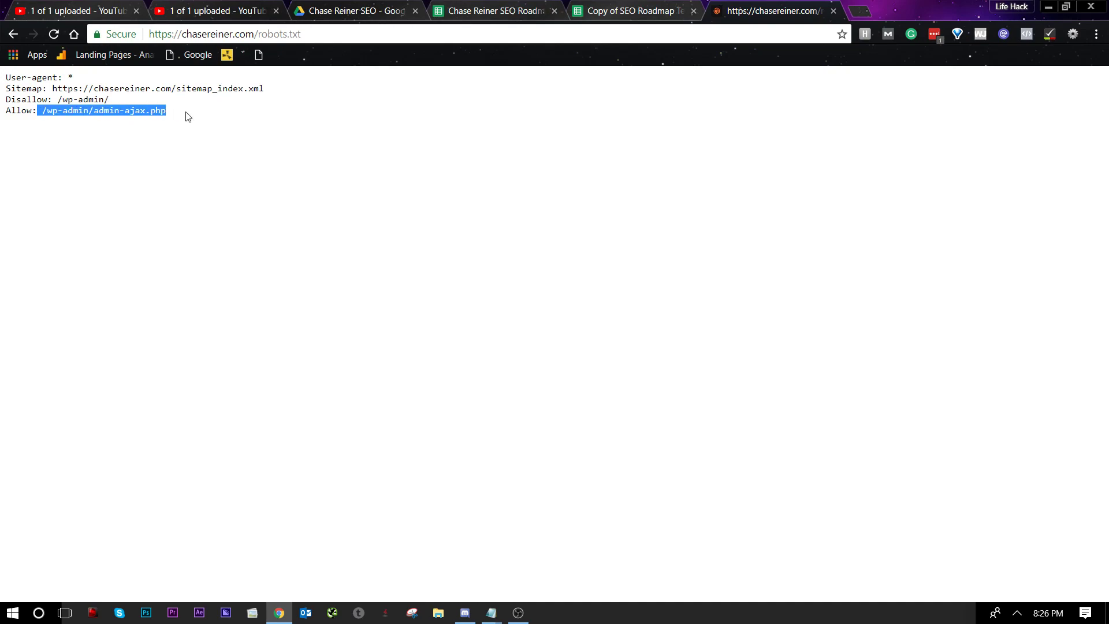
pyautogui.click(186, 114)
pyautogui.moveTo(44, 111)
pyautogui.mouseDown()
pyautogui.moveTo(140, 113)
pyautogui.moveTo(53, 110)
pyautogui.mouseUp()
pyautogui.click(83, 115)
pyautogui.click(47, 110)
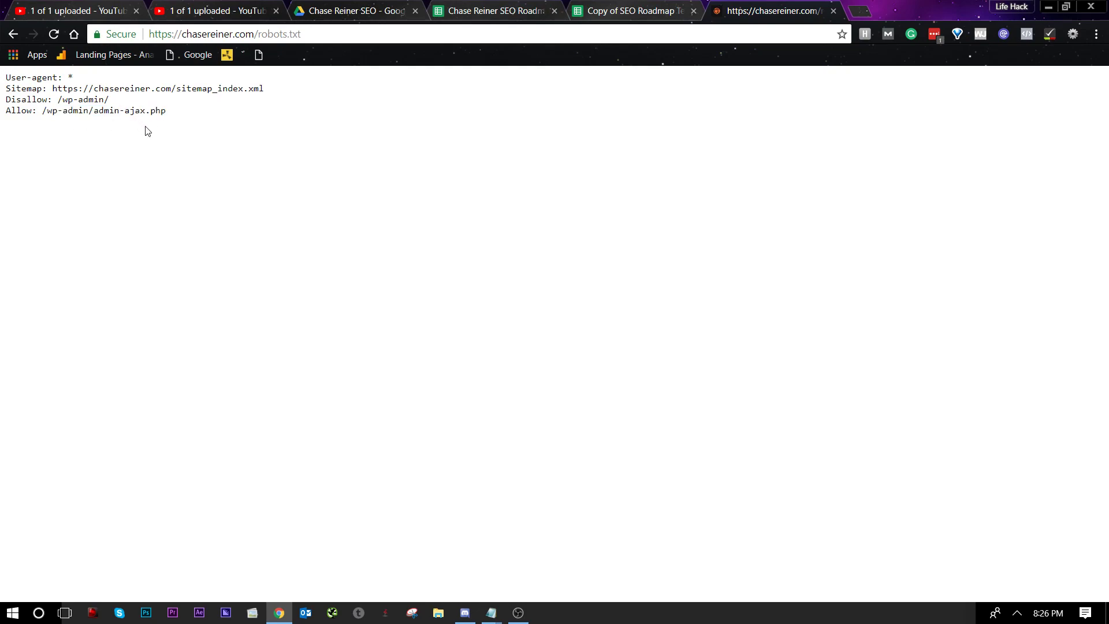
# Highlight the Allow line and the full Disallow line
pyautogui.moveTo(166, 116); pyautogui.dragTo(81, 143)
pyautogui.click(3, 120)
pyautogui.click(115, 110)
pyautogui.moveTo(110, 99); pyautogui.dragTo(18, 110)
pyautogui.click(77, 105)
pyautogui.moveTo(111, 99); pyautogui.dragTo(6, 99)
pyautogui.tripleClick(11, 99)
pyautogui.click(105, 134)
# Highlight the /wp-admin/ path and the Sitemap, Disallow and Allow lines, then select the robots.txt address
pyautogui.moveTo(111, 99); pyautogui.dragTo(59, 100)
pyautogui.click(63, 100)
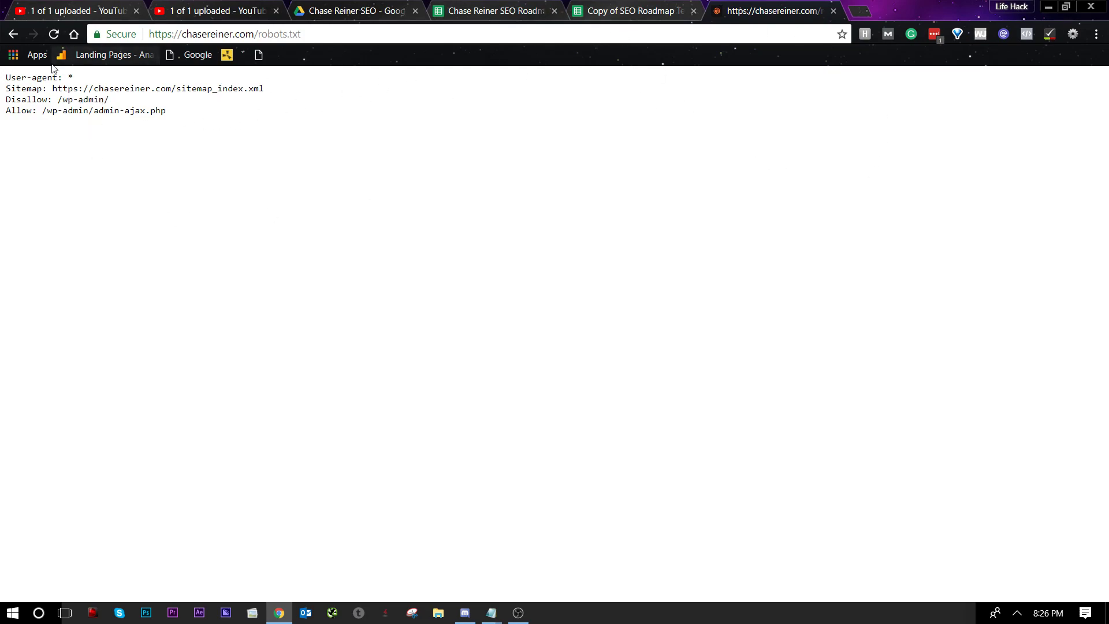
pyautogui.moveTo(170, 112); pyautogui.dragTo(7, 90)
pyautogui.click(7, 93)
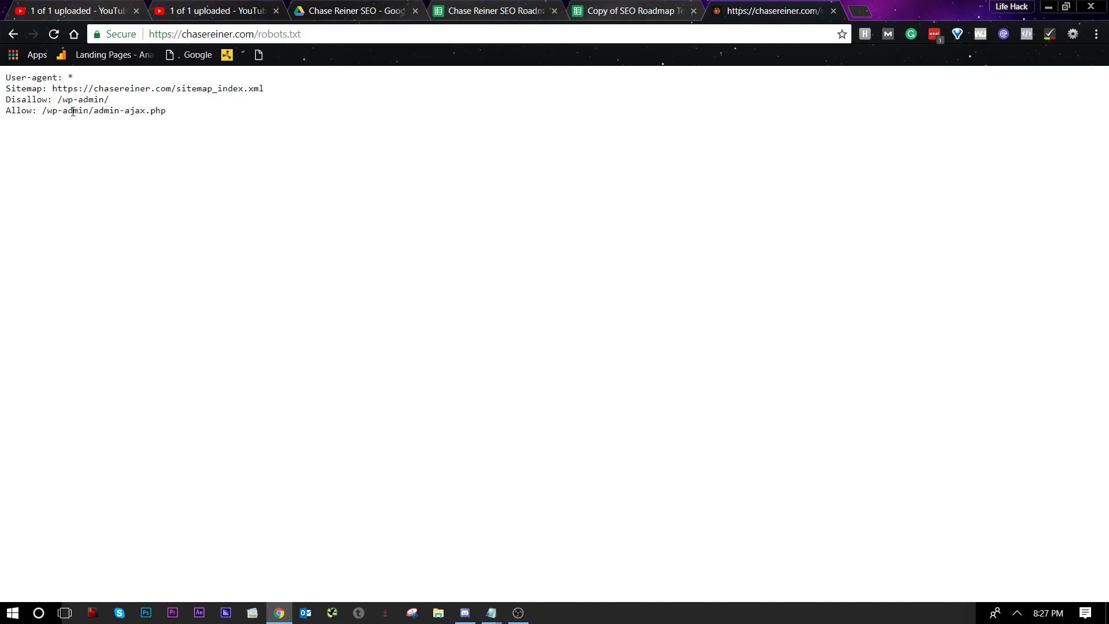
pyautogui.moveTo(110, 99); pyautogui.dragTo(64, 99)
pyautogui.click(149, 103)
pyautogui.click(334, 34)
pyautogui.click(658, 194)
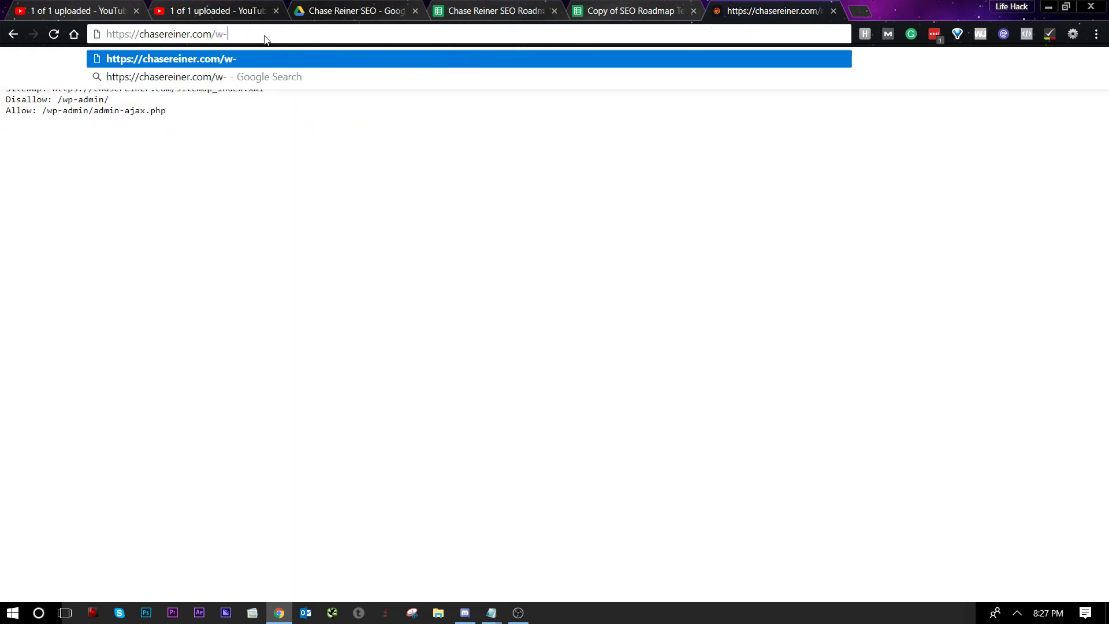
# Load the site's wp-admin area and go to the WordPress dashboard
pyautogui.write('p')
pyautogui.press('Return')
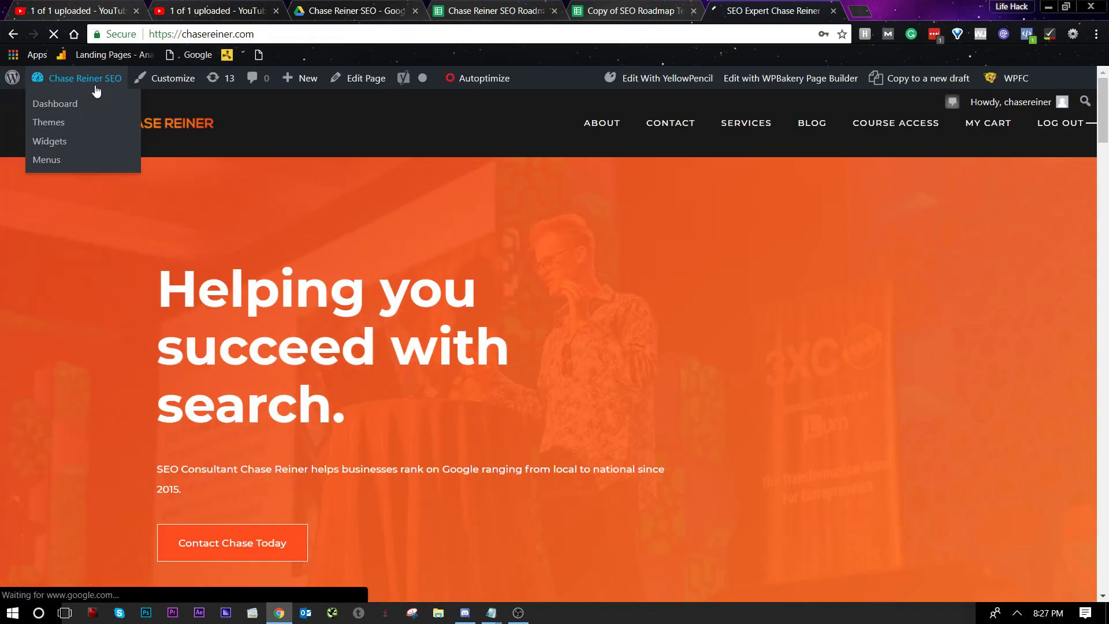
pyautogui.click(94, 88)
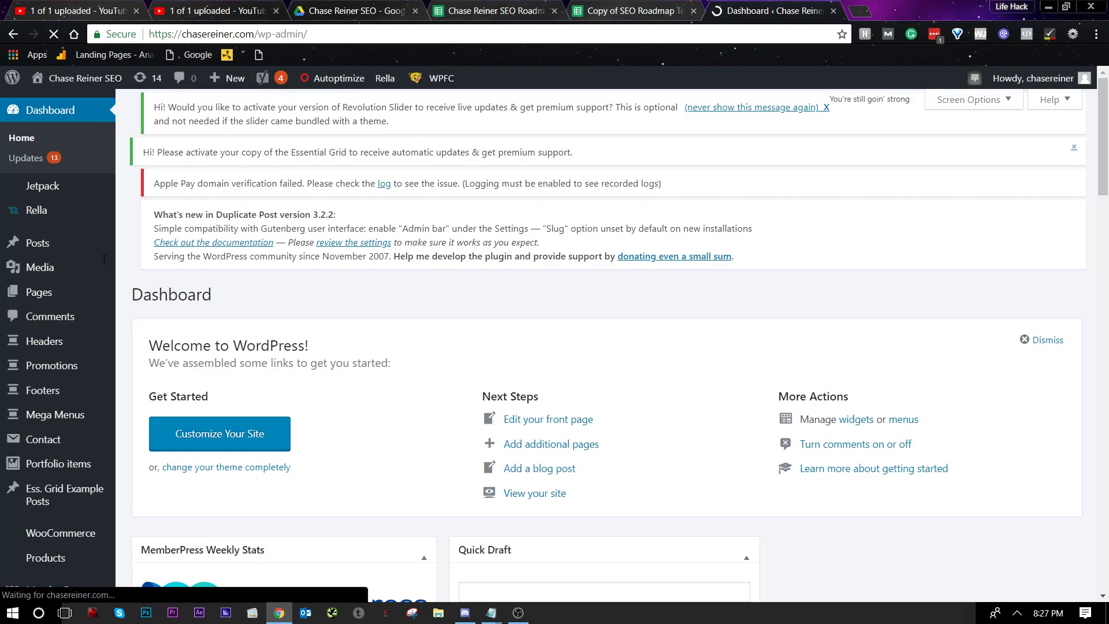
pyautogui.scroll(-5, 69, 392)
pyautogui.scroll(-2, 69, 387)
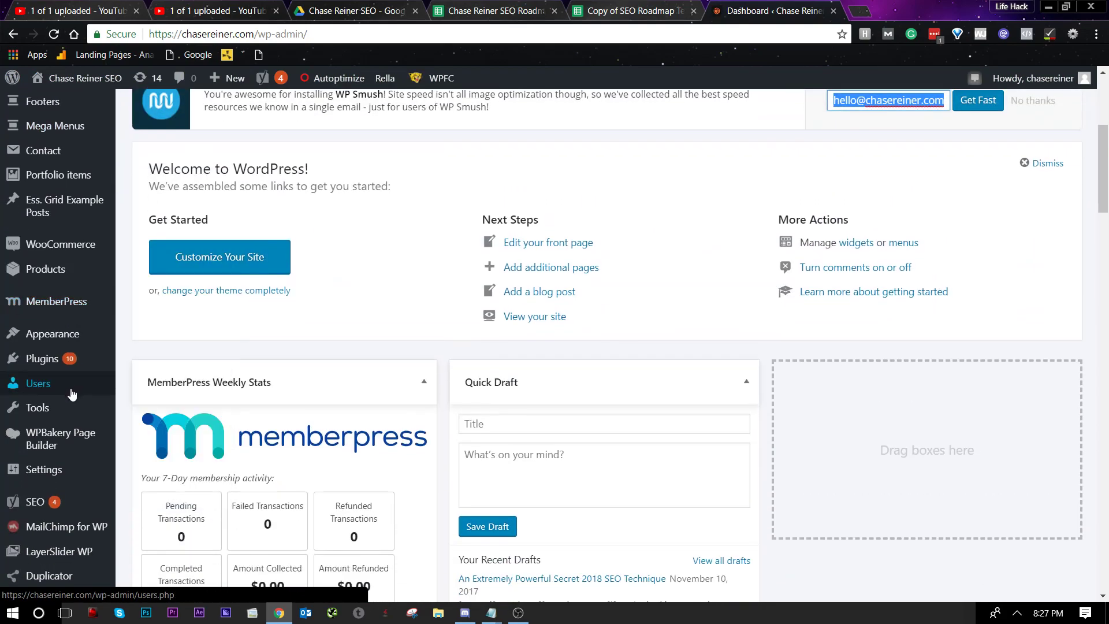
# Open Yoast SEO from the admin sidebar and go to its Tools page
pyautogui.moveTo(63, 442)
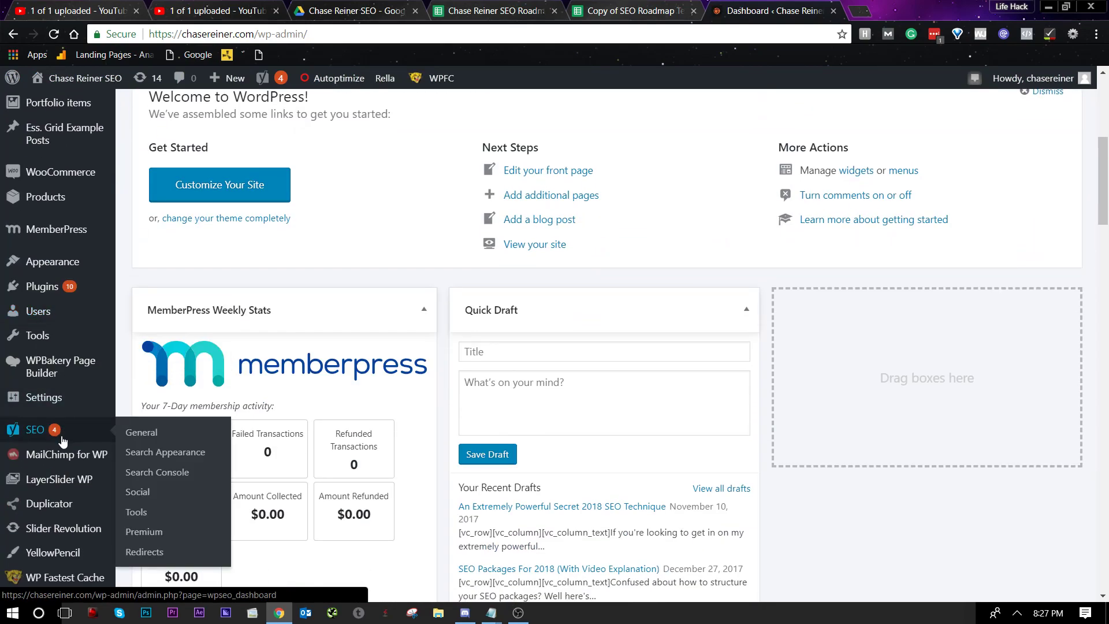
pyautogui.click(62, 437)
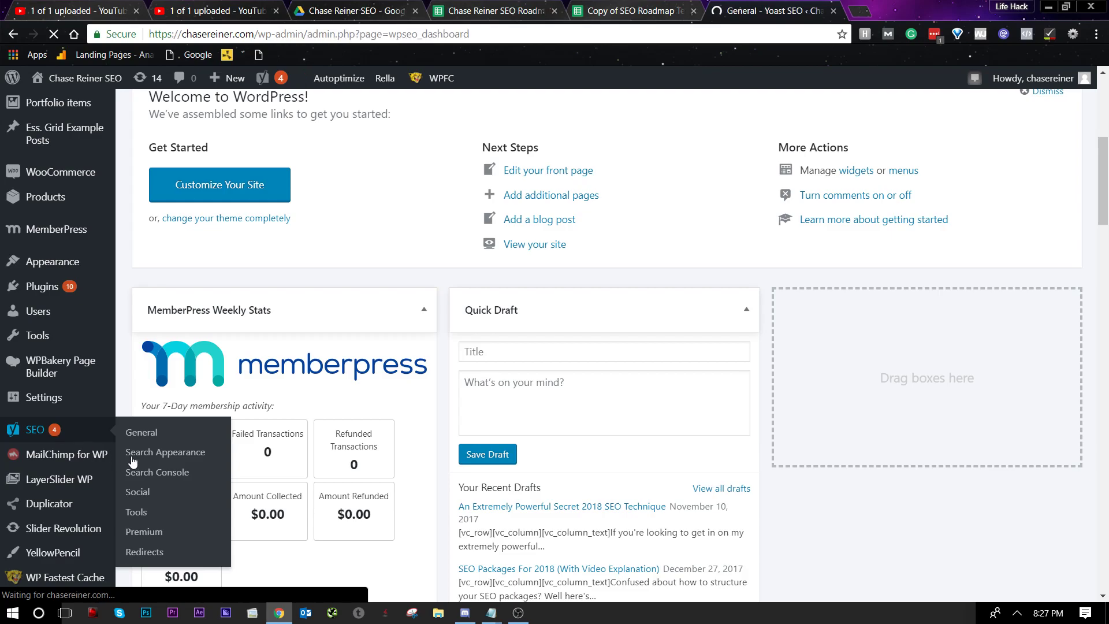
pyautogui.scroll(-10, 209, 346)
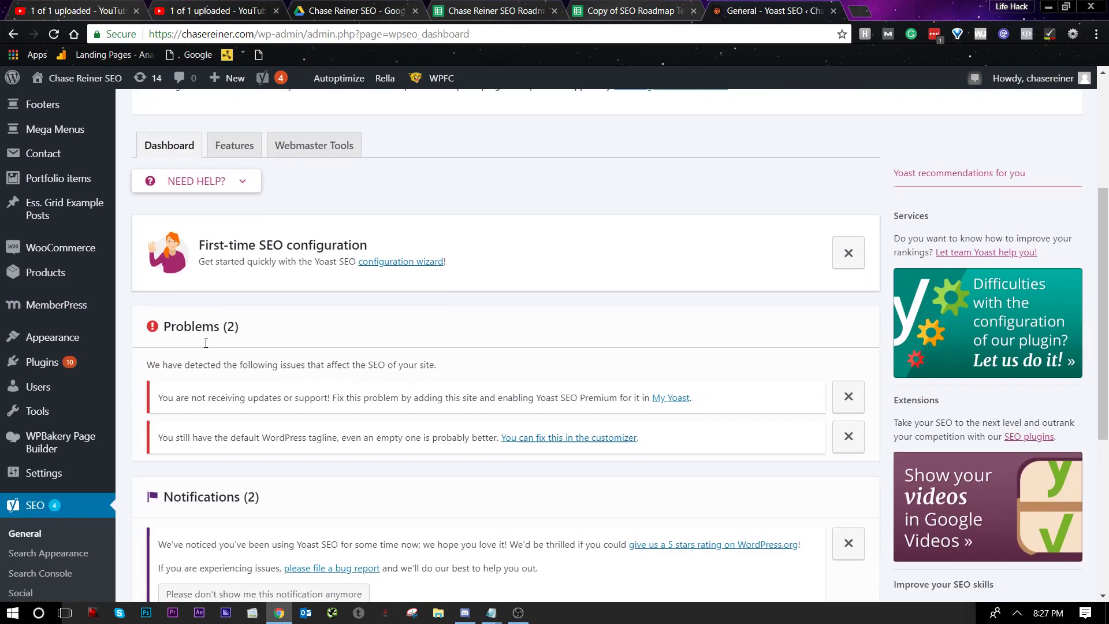
pyautogui.scroll(8, 209, 346)
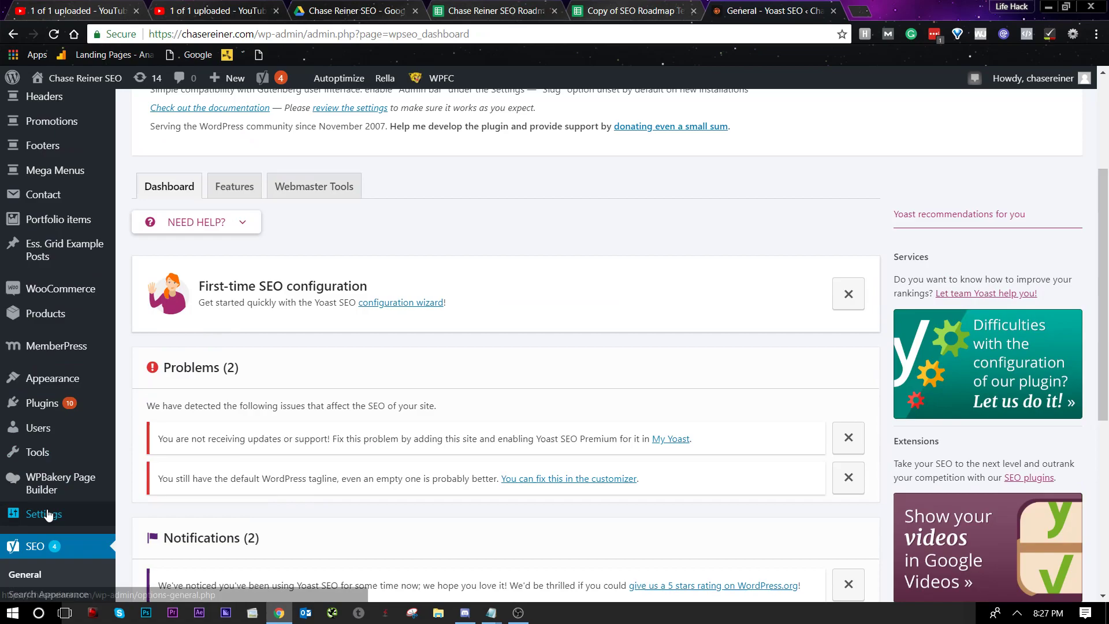
pyautogui.scroll(-5, 36, 438)
pyautogui.click(37, 437)
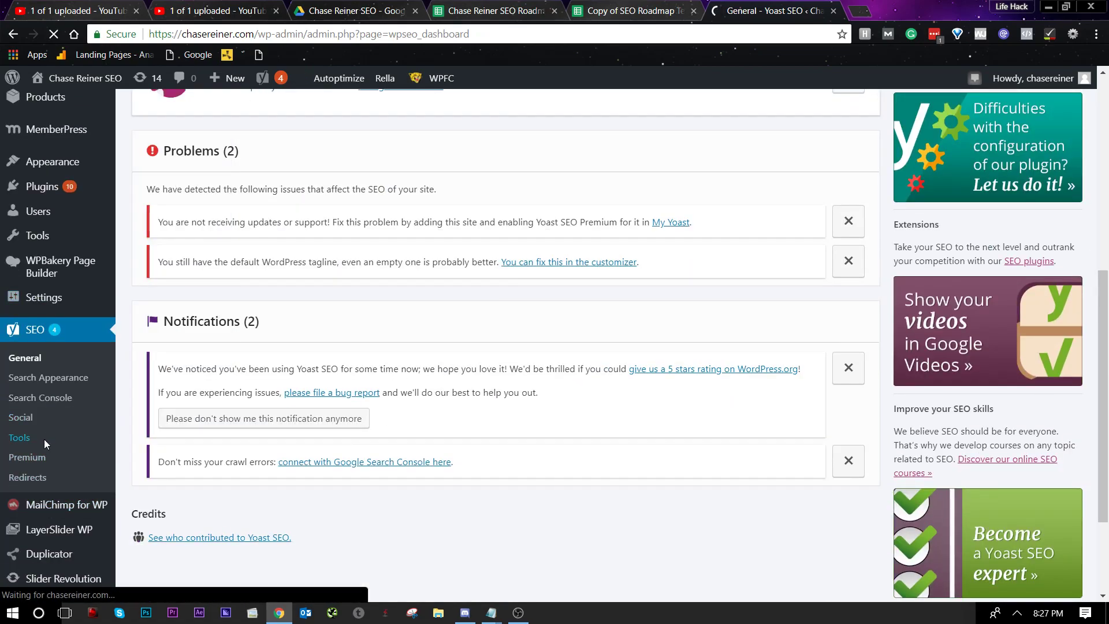
pyautogui.scroll(-4, 283, 456)
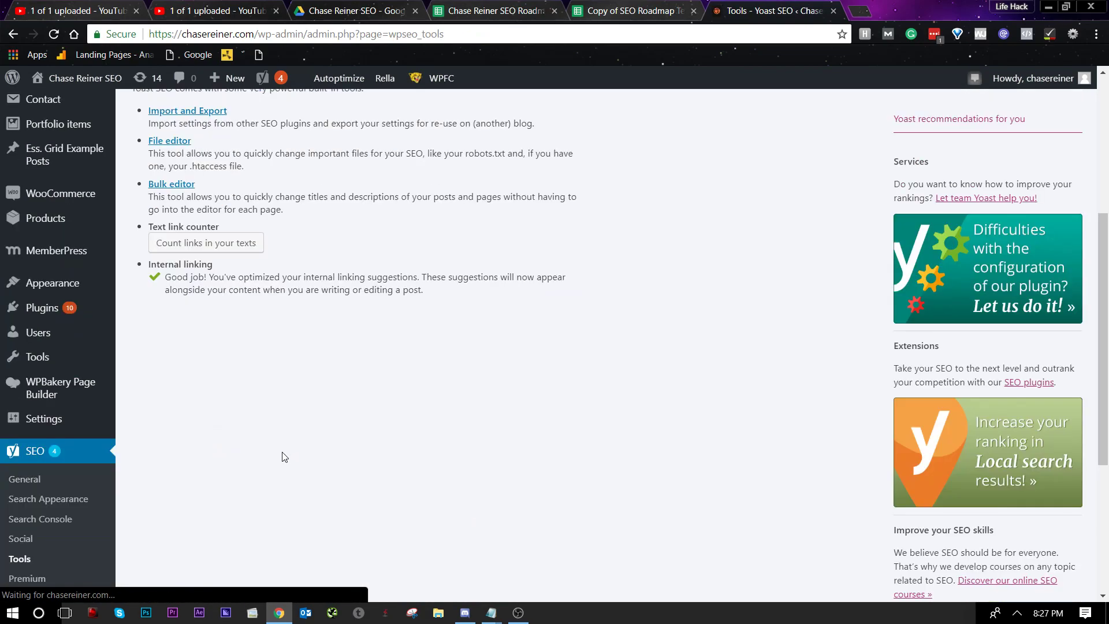
pyautogui.scroll(2, 257, 368)
pyautogui.scroll(1, 257, 368)
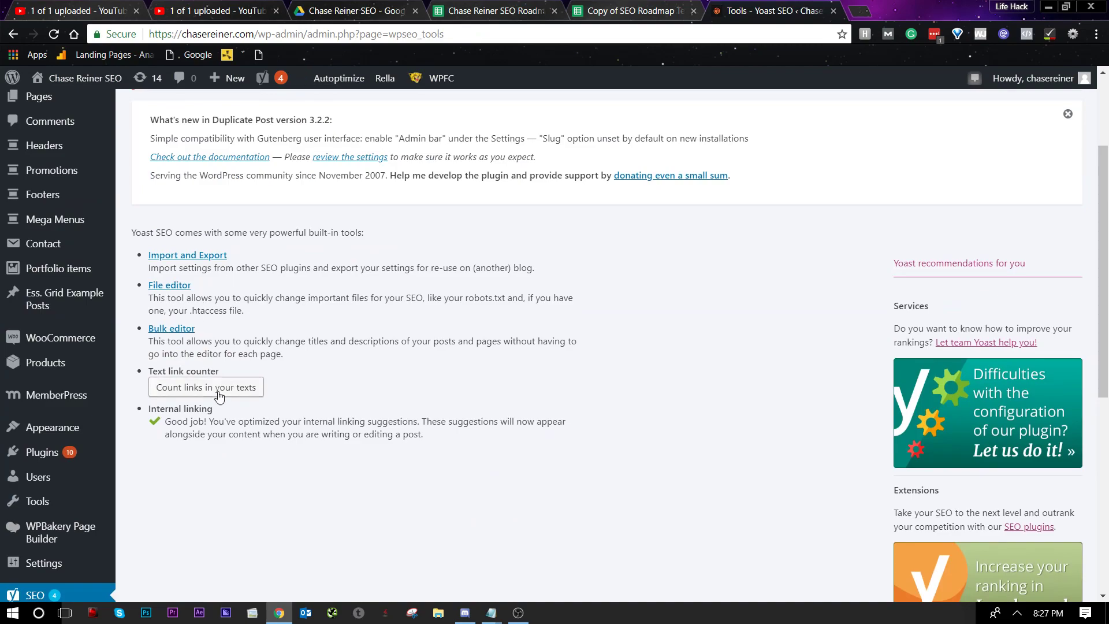
pyautogui.scroll(1, 172, 322)
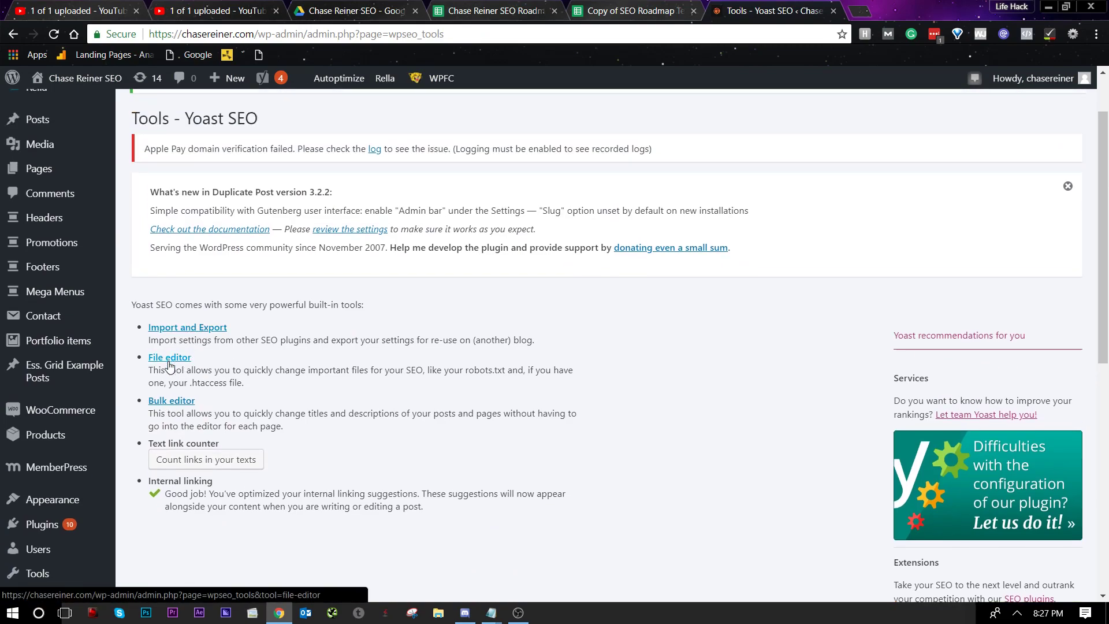
# Open Yoast's File editor and look over the robots.txt rules and .htaccess contents
pyautogui.click(169, 359)
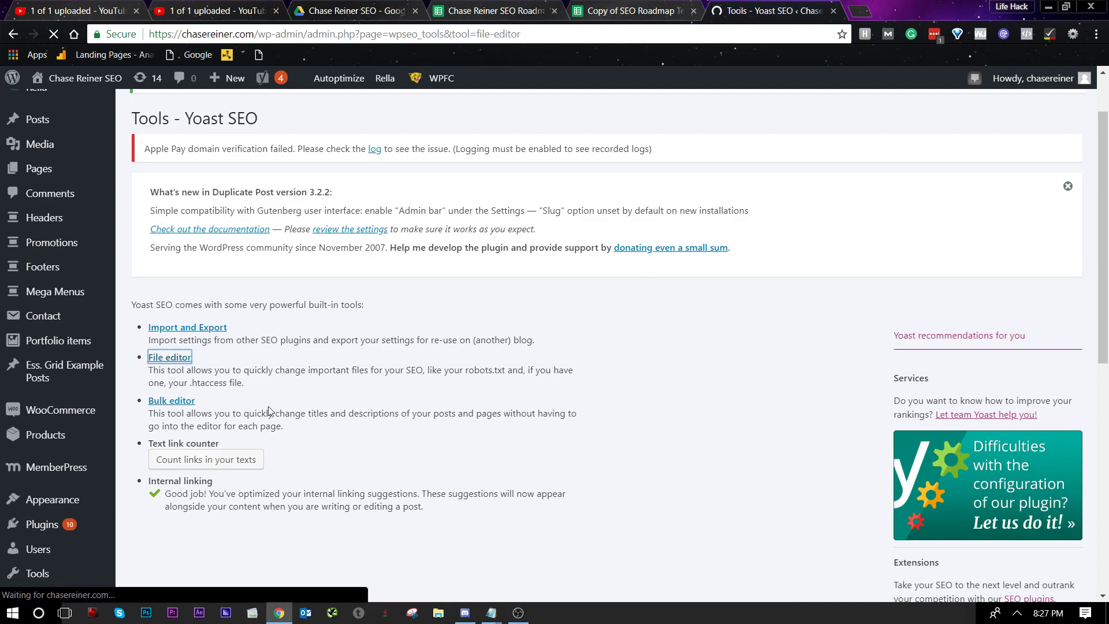
pyautogui.scroll(-2, 228, 314)
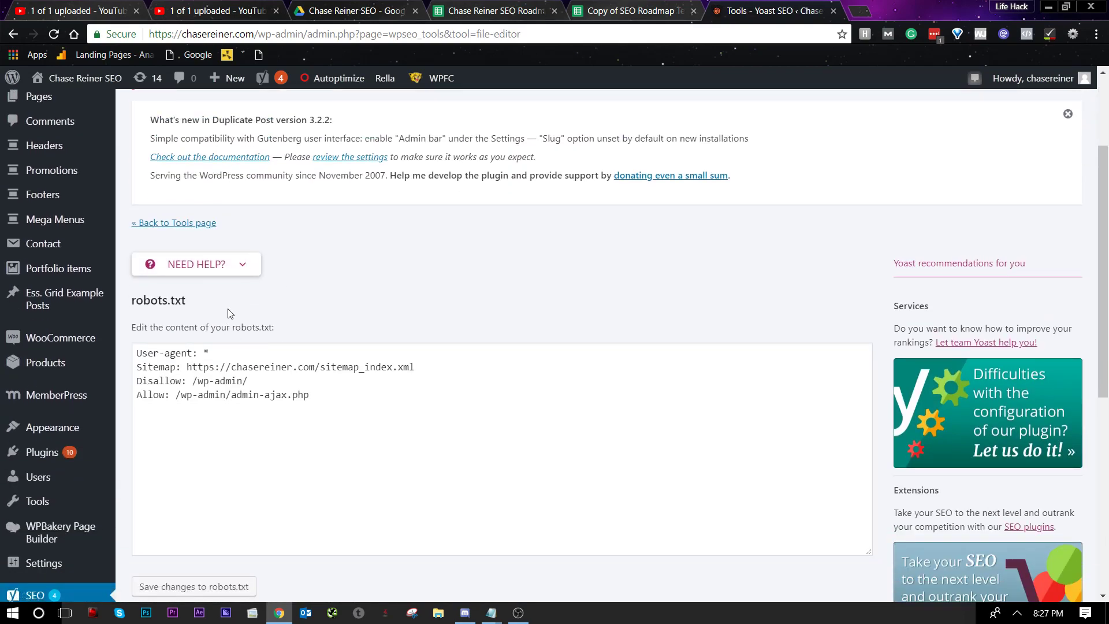
pyautogui.click(331, 380)
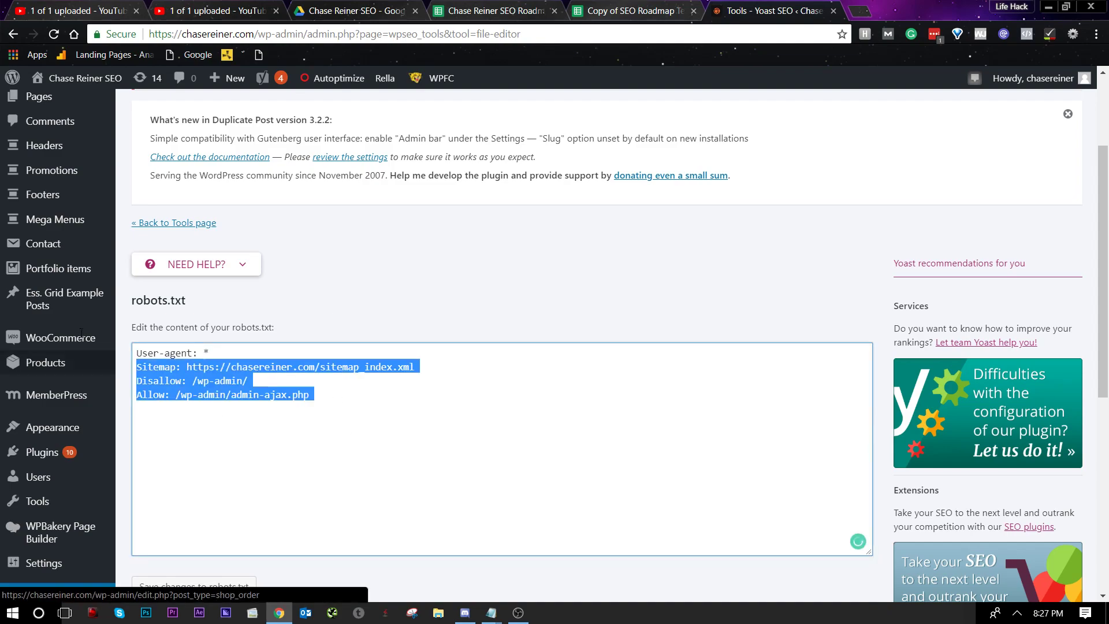
pyautogui.hotkey('ctrl', 'a')
pyautogui.click(338, 422)
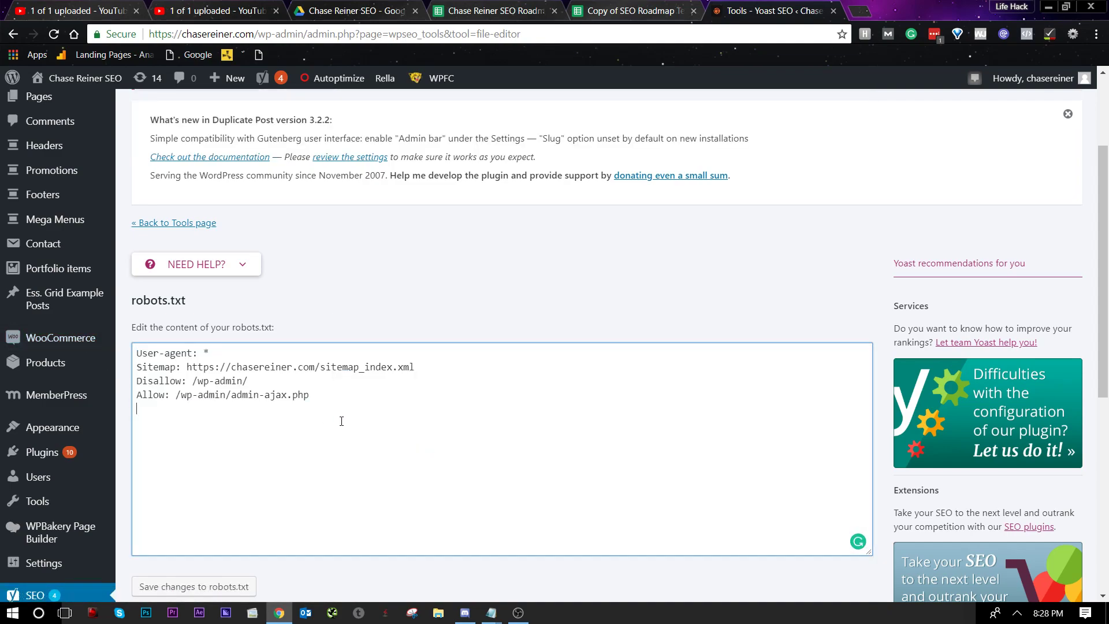
pyautogui.scroll(-4, 449, 429)
pyautogui.scroll(-3, 242, 257)
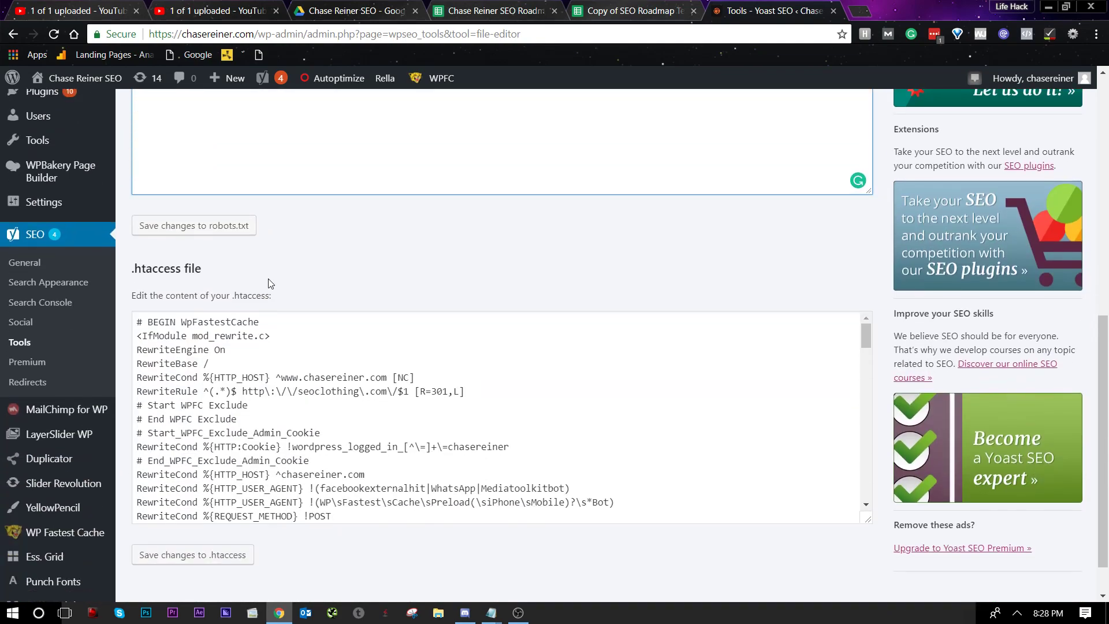
pyautogui.scroll(5, 277, 279)
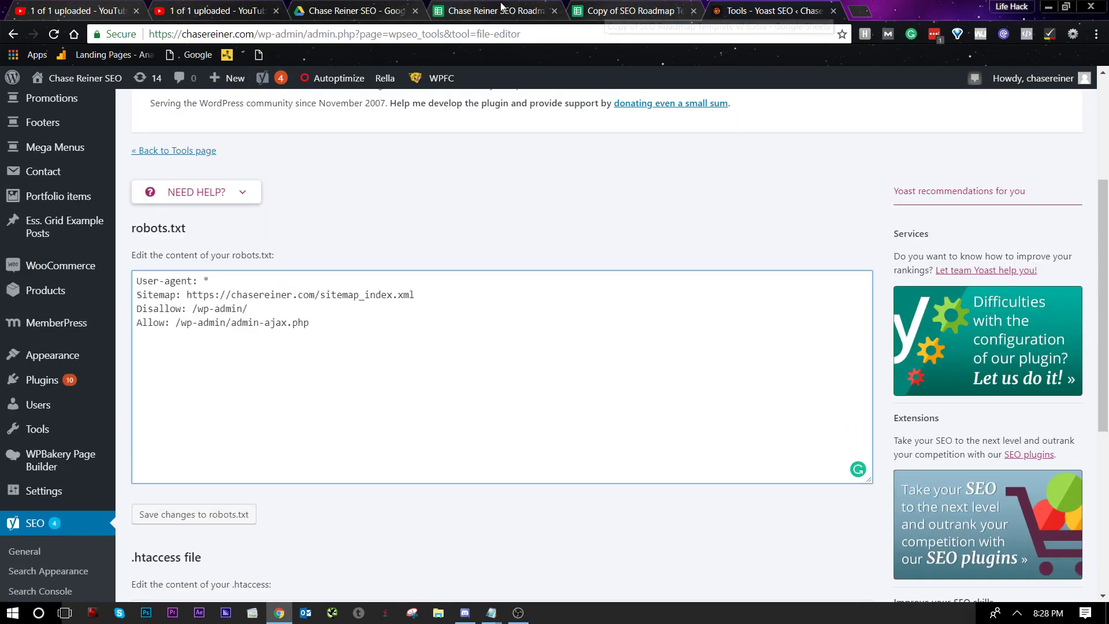
# Check the Sitemap row cells B181 and E181 in the roadmap, then return to the Yoast editor
pyautogui.click(606, 11)
pyautogui.click(241, 259)
pyautogui.click(226, 241)
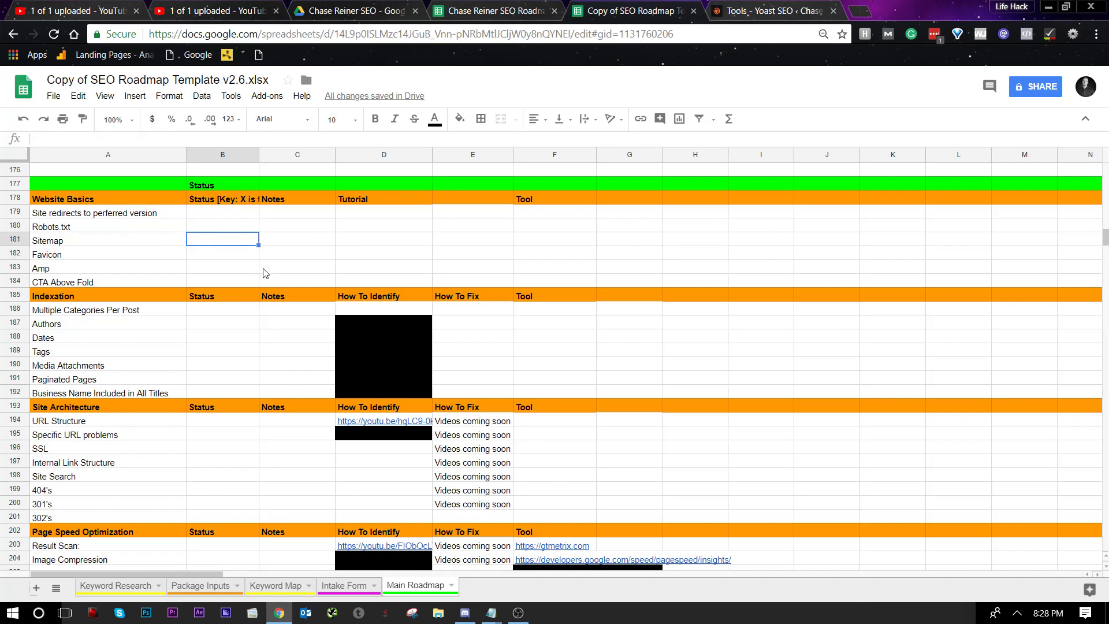
pyautogui.click(452, 246)
pyautogui.click(712, 13)
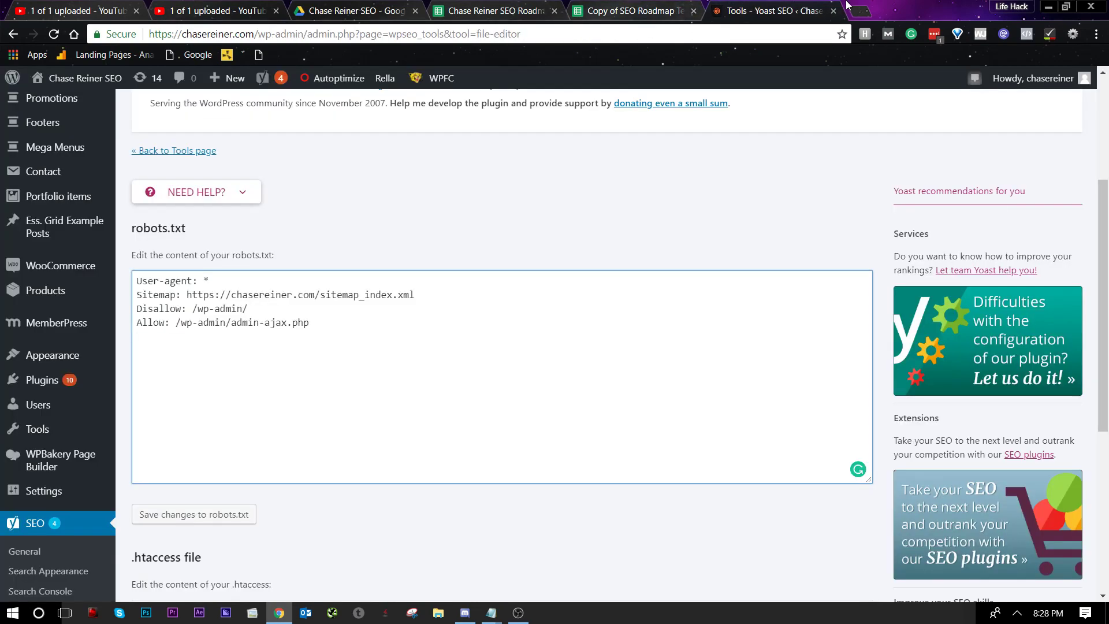
# In a new tab, load chasereiner.com/sitemap.xml
pyautogui.click(865, 9)
pyautogui.write('chasereiner.com')
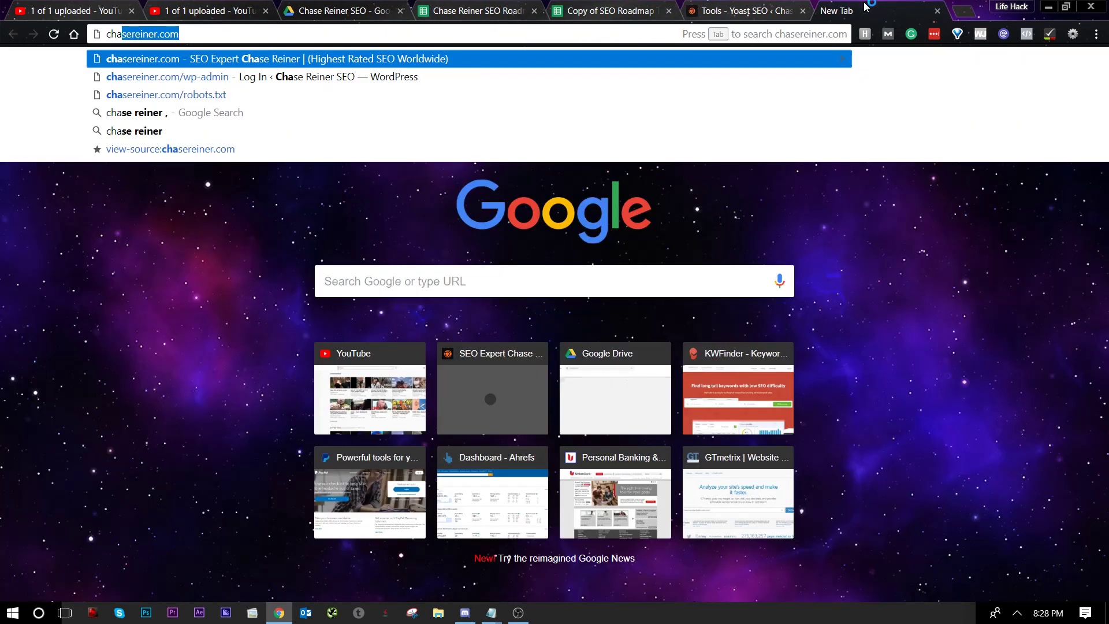
pyautogui.press('Right')
pyautogui.write('/w')
pyautogui.press('BackSpace')
pyautogui.press('BackSpace')
pyautogui.write('sit')
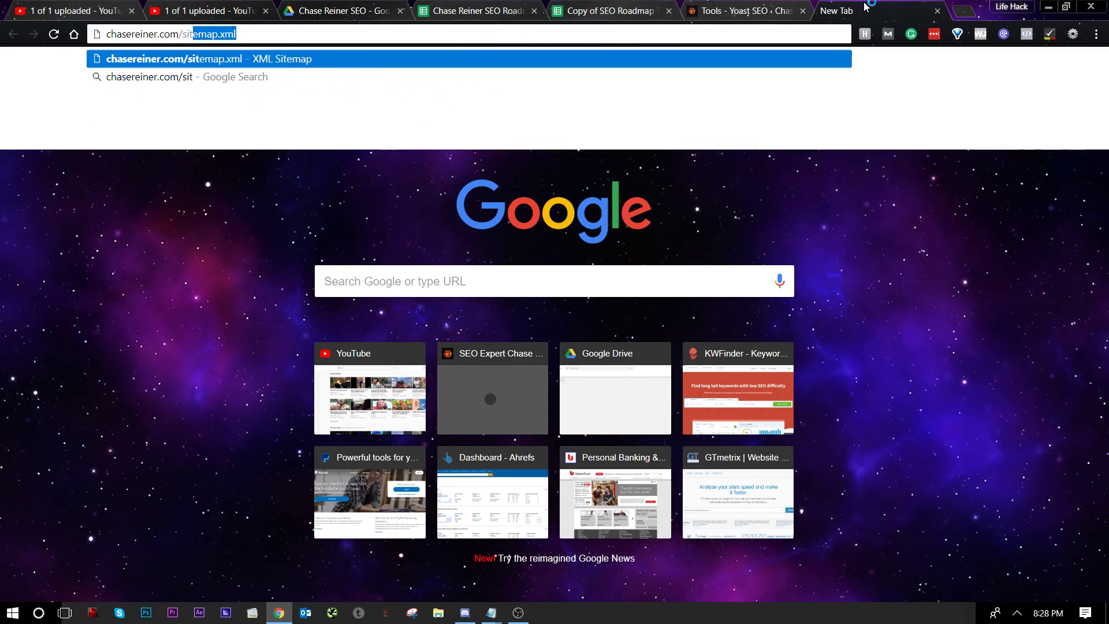
pyautogui.write('emap.xml')
pyautogui.press('Return')
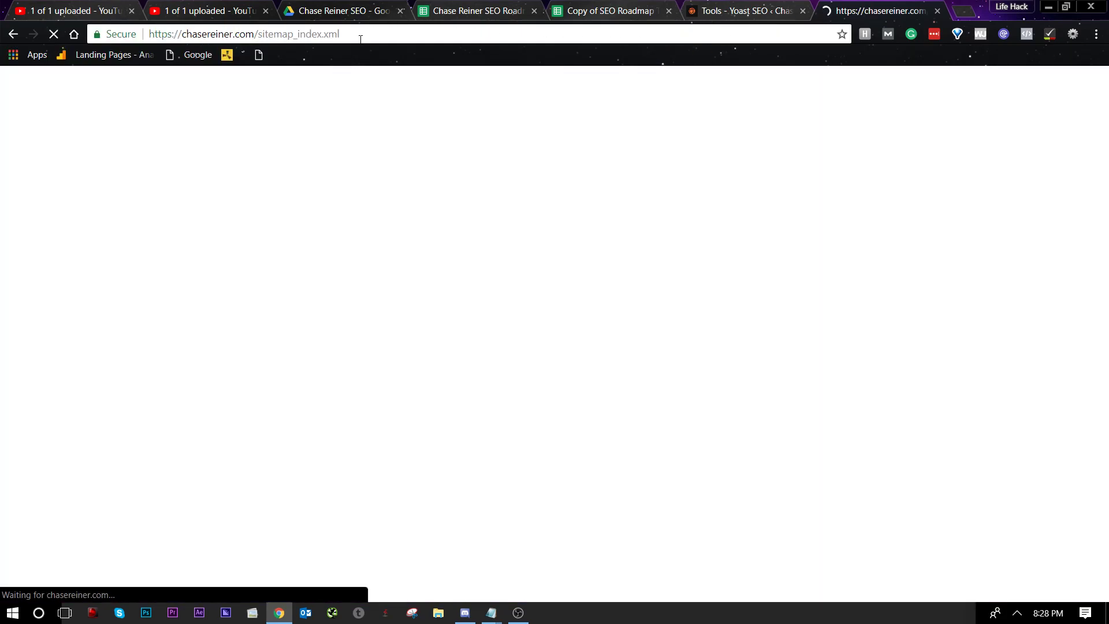
# Load the site's contact page from the address bar suggestions
pyautogui.click(360, 39)
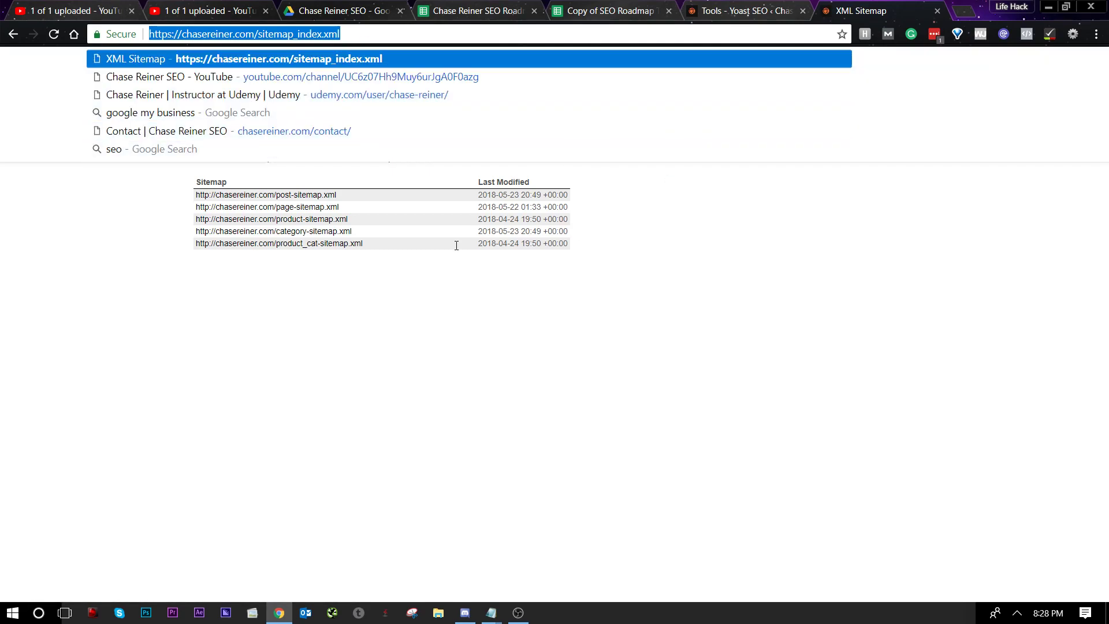
pyautogui.click(607, 264)
pyautogui.click(253, 34)
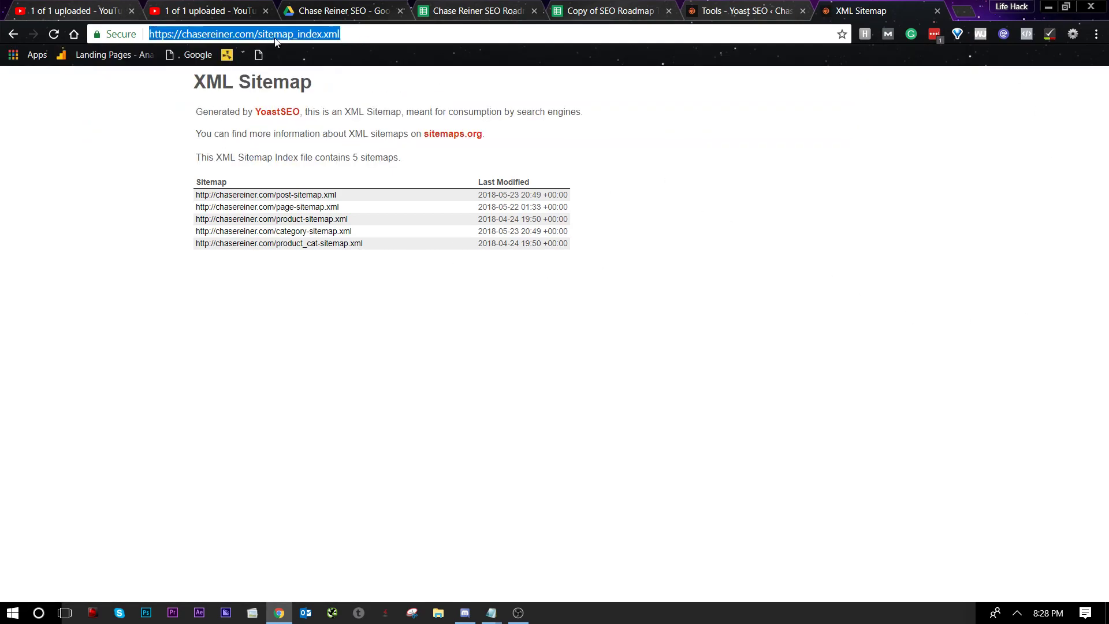
pyautogui.write('https://chasereiner.com/contact/')
pyautogui.press('Return')
# Go back to the sitemap index listing its 5 Yoast sitemaps
pyautogui.click(11, 34)
pyautogui.click(306, 34)
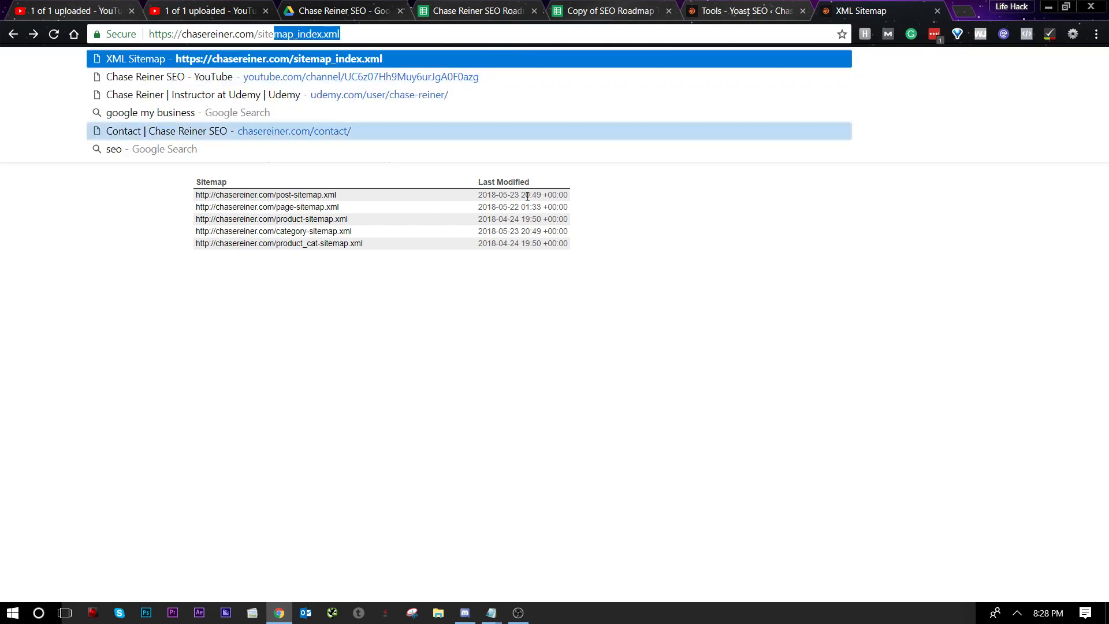
pyautogui.press('Escape')
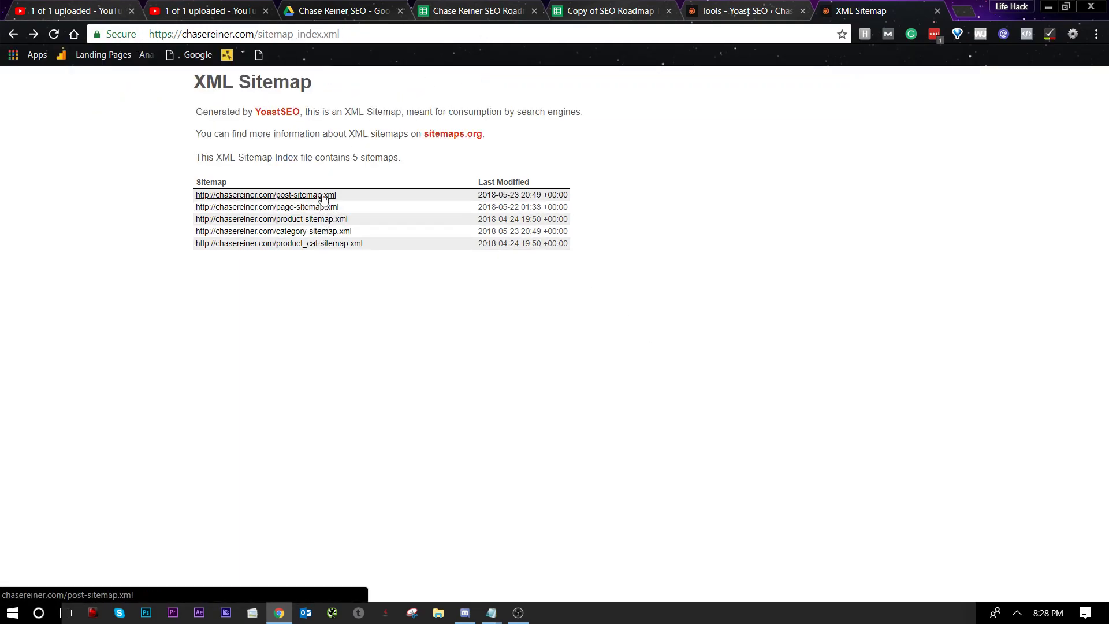
pyautogui.click(365, 36)
pyautogui.click(662, 324)
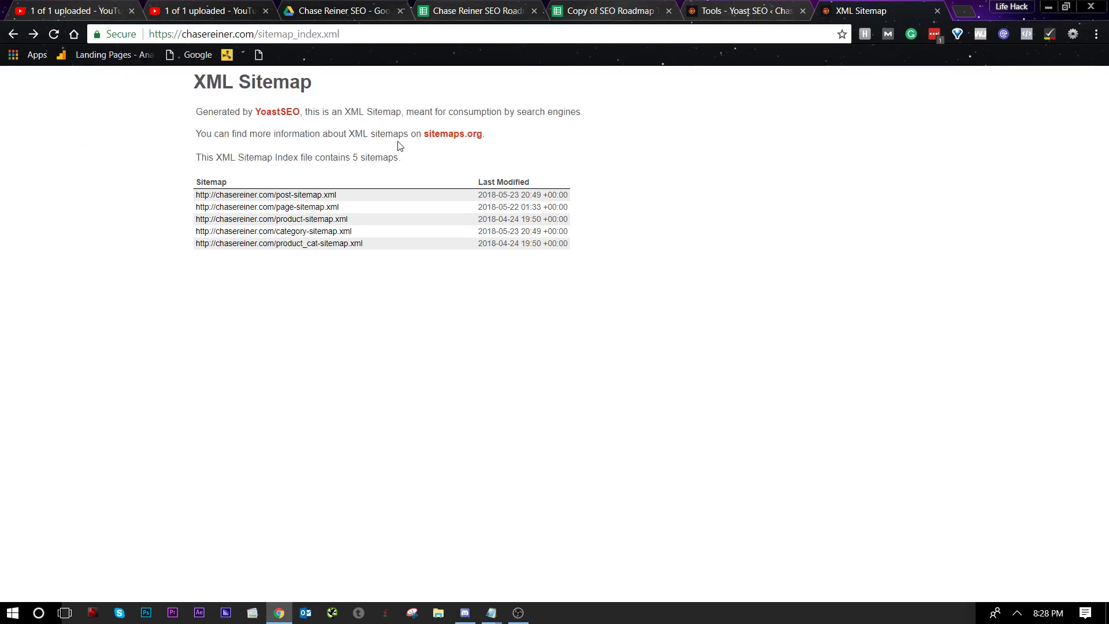
pyautogui.click(366, 36)
pyautogui.click(843, 253)
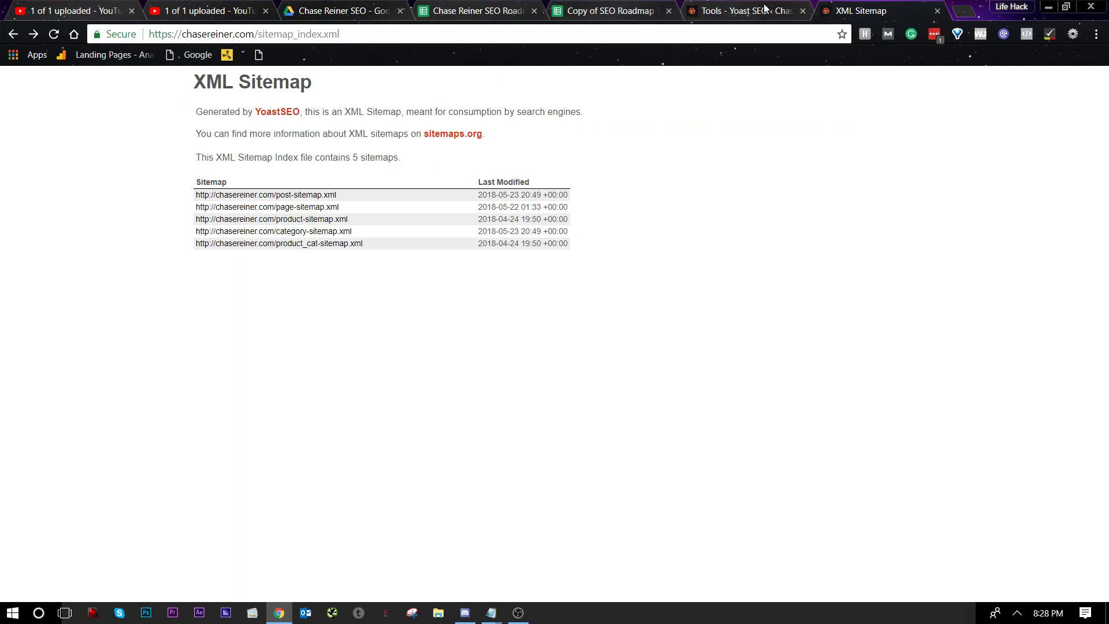
# In the roadmap sheet, select the Favicon status cell and the Amp Tool cell
pyautogui.click(612, 11)
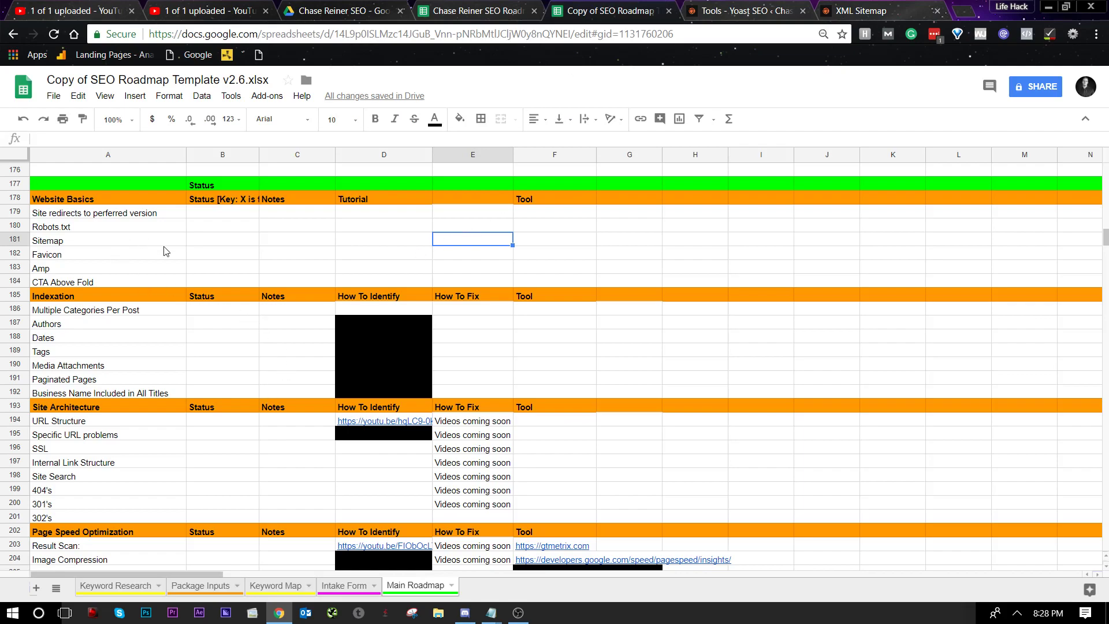
pyautogui.click(229, 254)
pyautogui.click(589, 267)
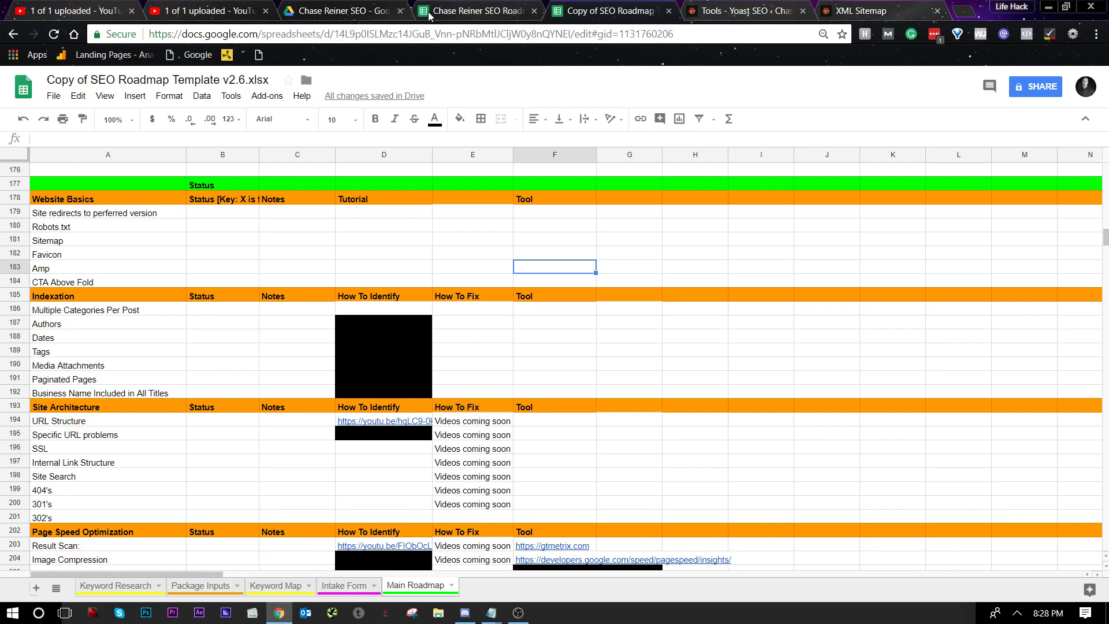
# Return to the Yoast SEO tools page and scroll through the file editor
pyautogui.click(722, 17)
pyautogui.scroll(-6, 91, 383)
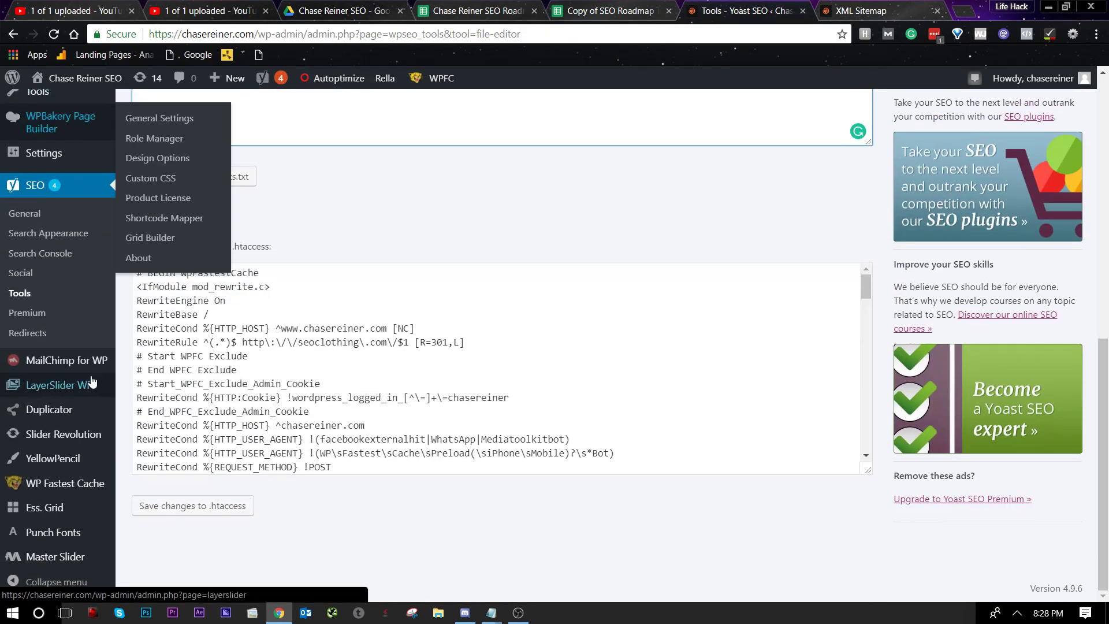
pyautogui.scroll(8, 68, 273)
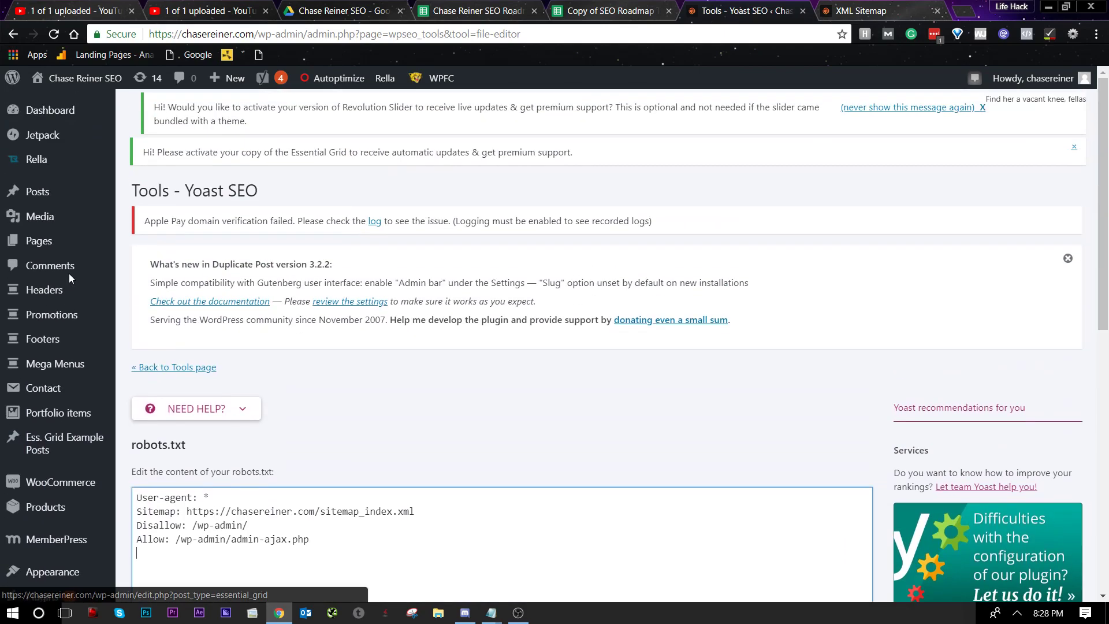
pyautogui.scroll(-8, 69, 272)
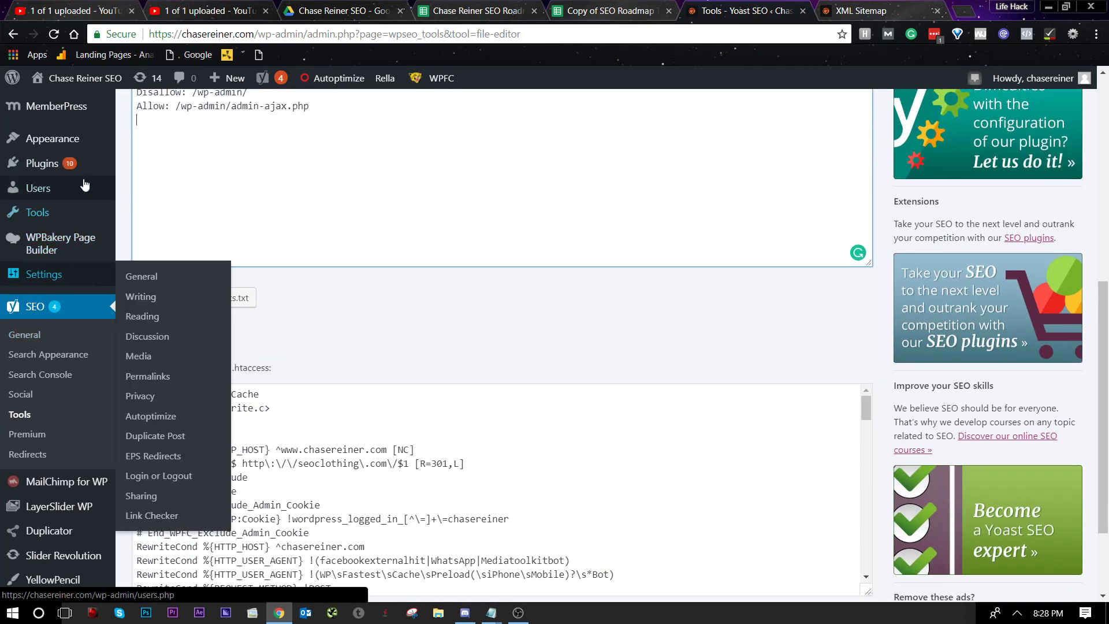
pyautogui.moveTo(77, 133)
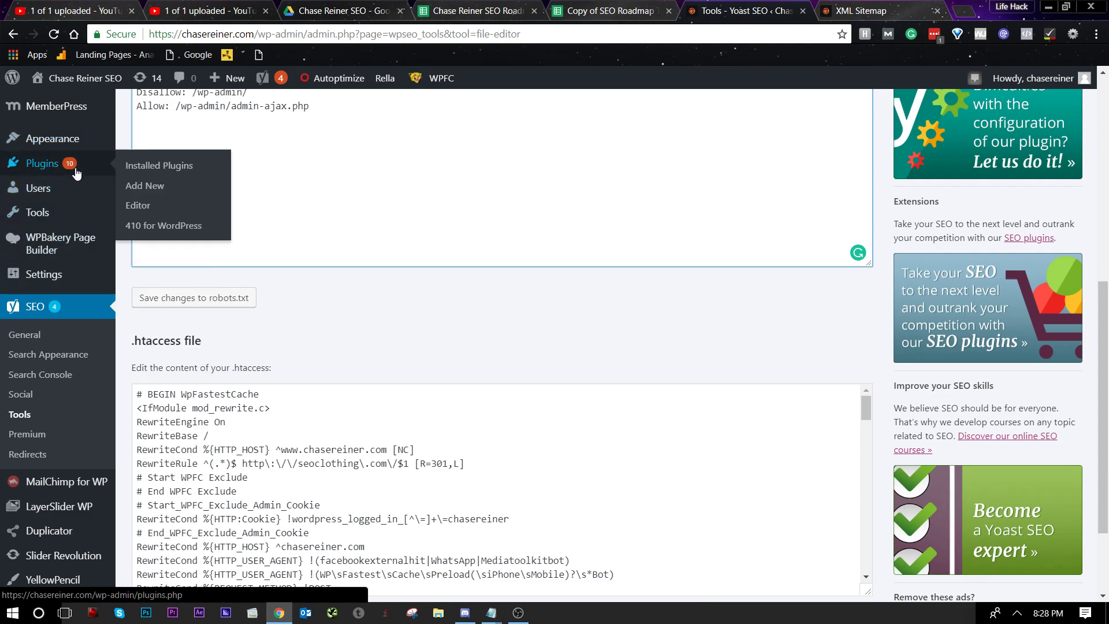
# Search the WordPress plugin directory for 'favicon' and scroll through the 226 results
pyautogui.moveTo(78, 177)
pyautogui.click(188, 188)
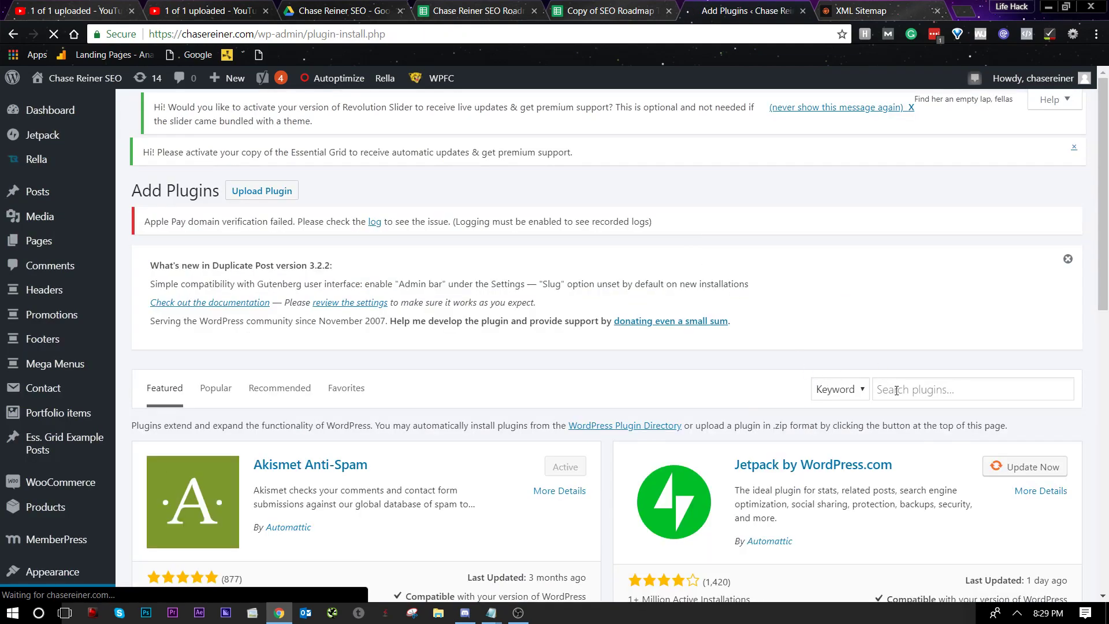
pyautogui.click(896, 390)
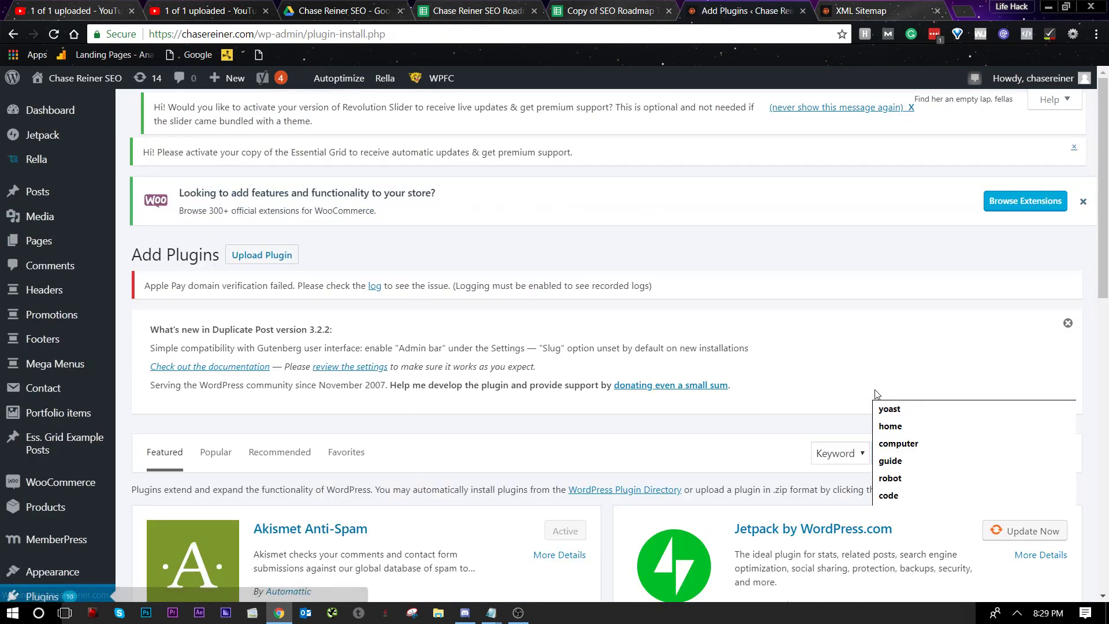
pyautogui.write('favicon')
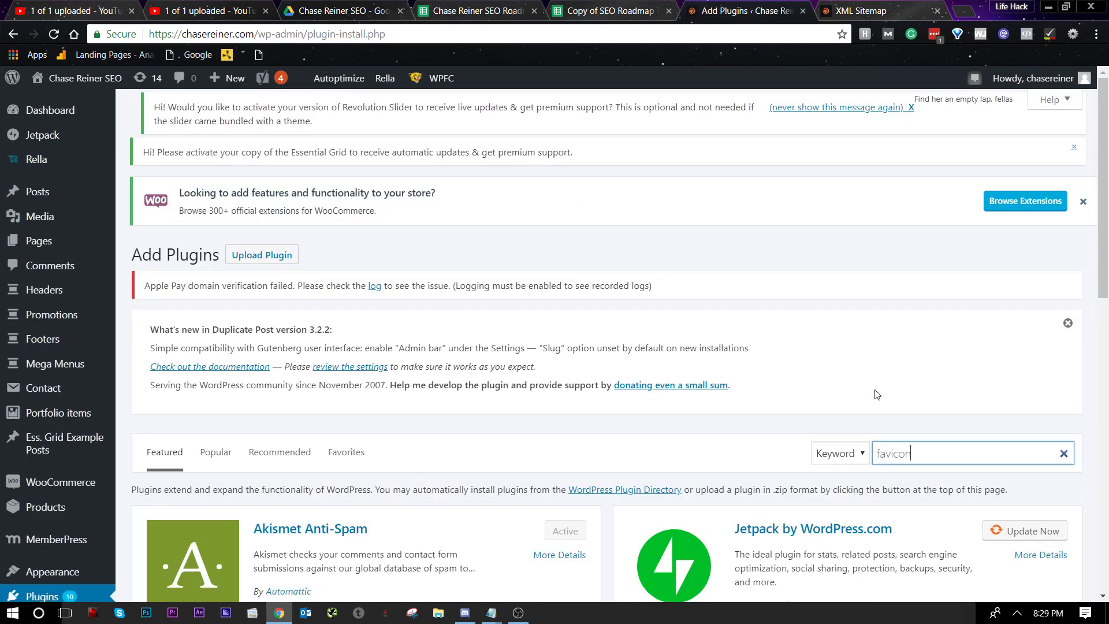
pyautogui.scroll(-5, 438, 339)
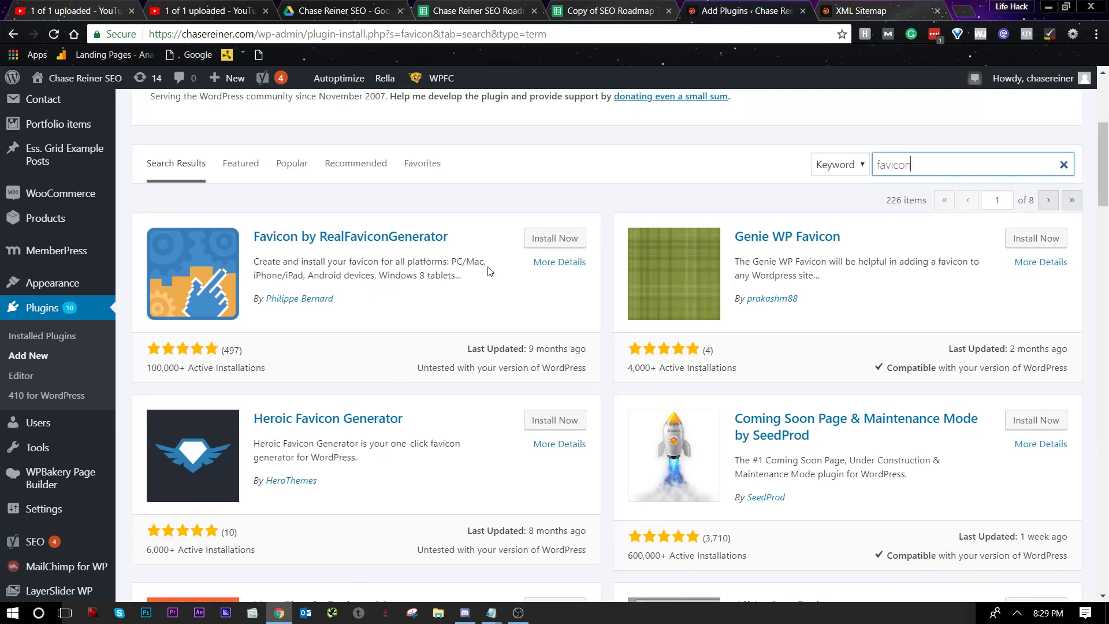
pyautogui.scroll(-7, 585, 257)
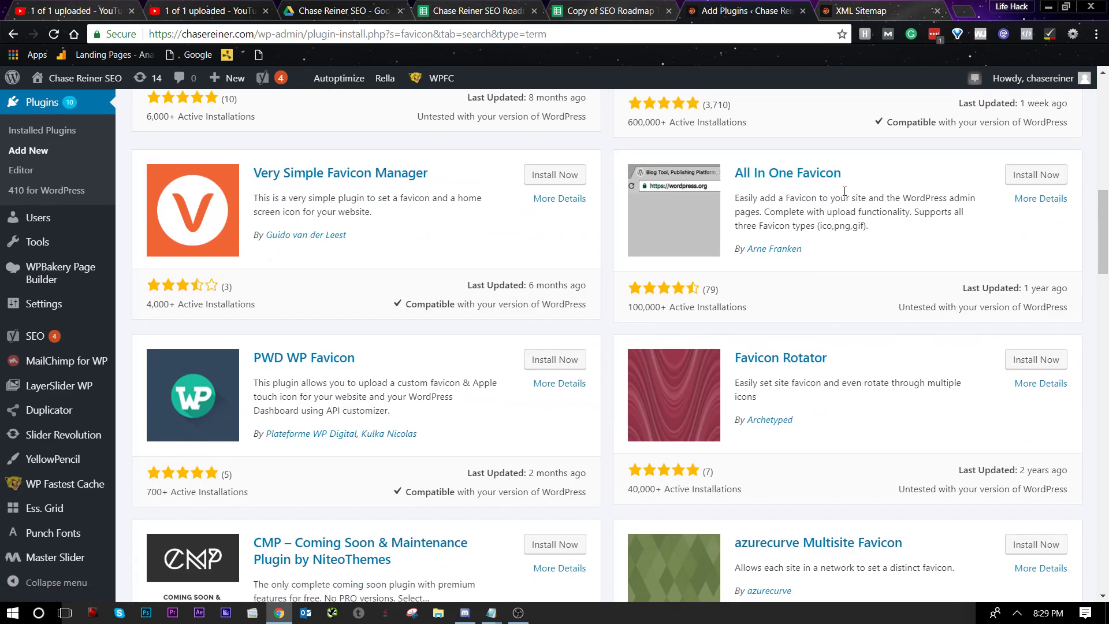
pyautogui.scroll(8, 291, 198)
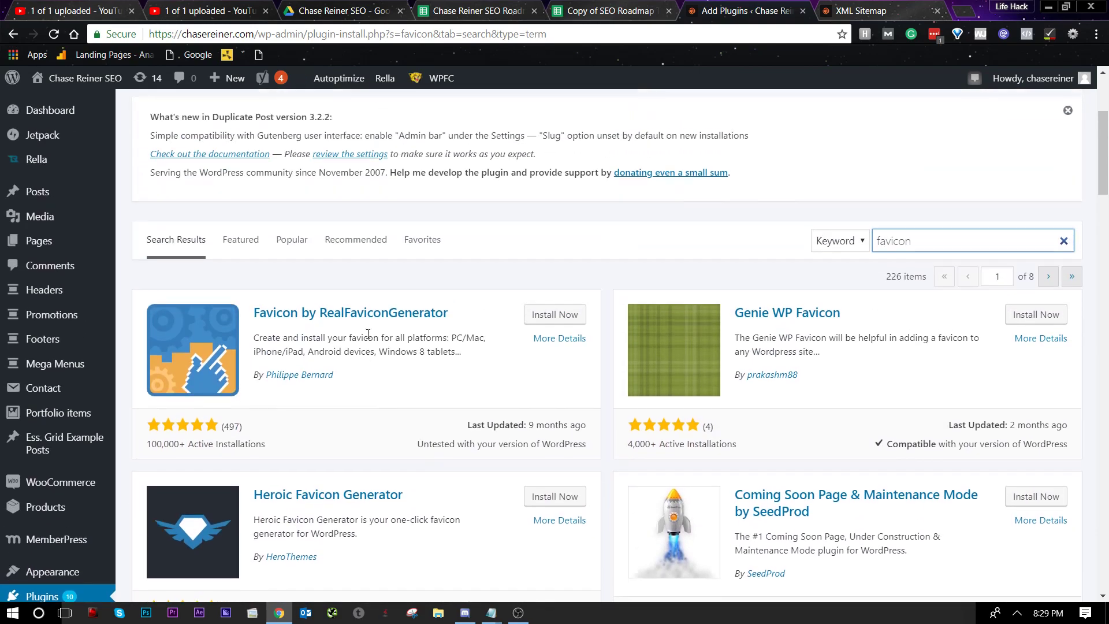
pyautogui.scroll(-4, 297, 333)
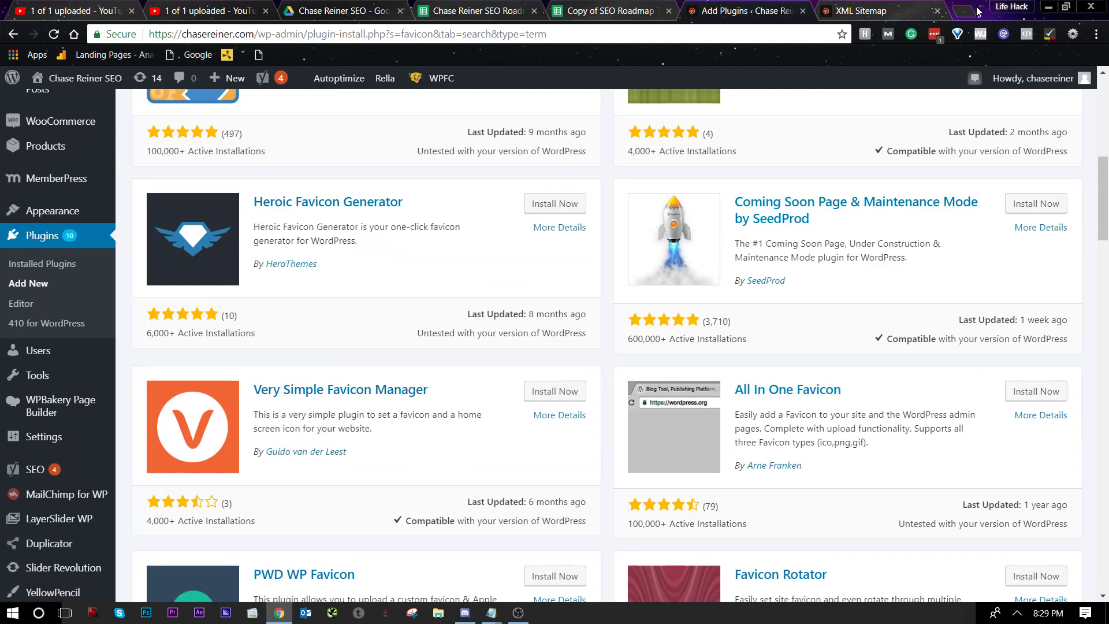
# Search Google for 'free favicon' in a new tab
pyautogui.click(976, 11)
pyautogui.write('free f')
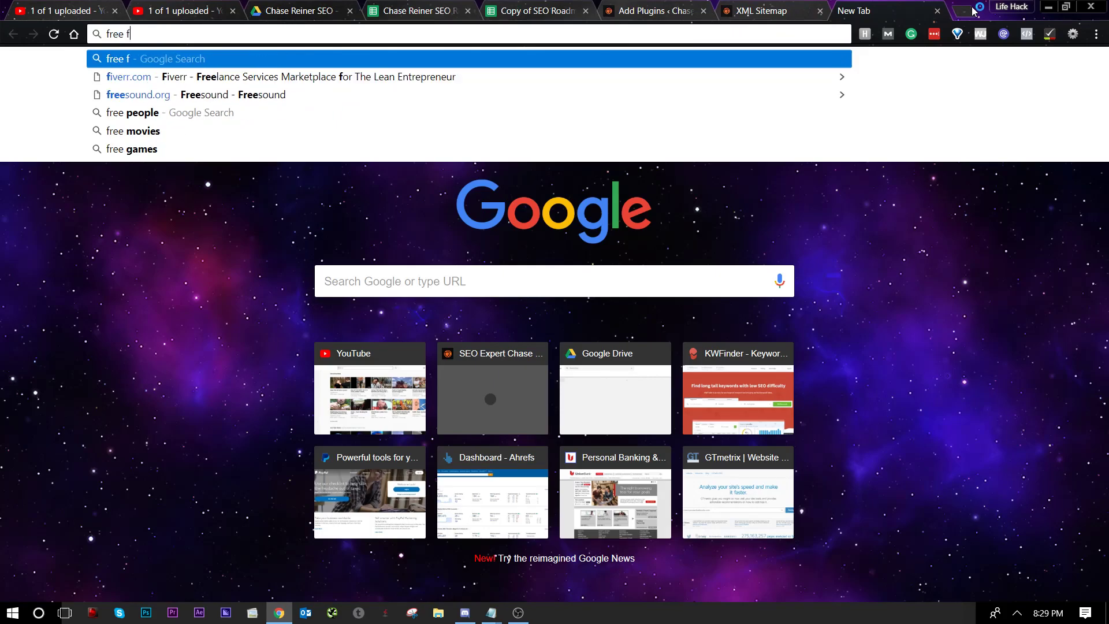
pyautogui.write('avicon')
pyautogui.press('Return')
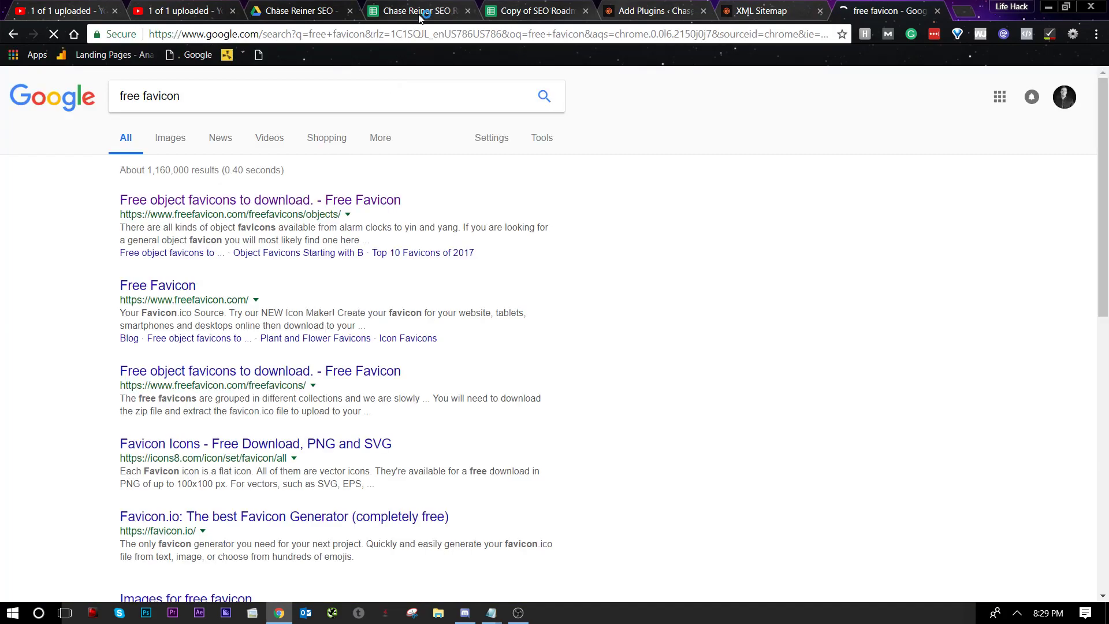
# Open freefavicon.com's Object Favicons page and scroll through its icons
pyautogui.click(245, 202)
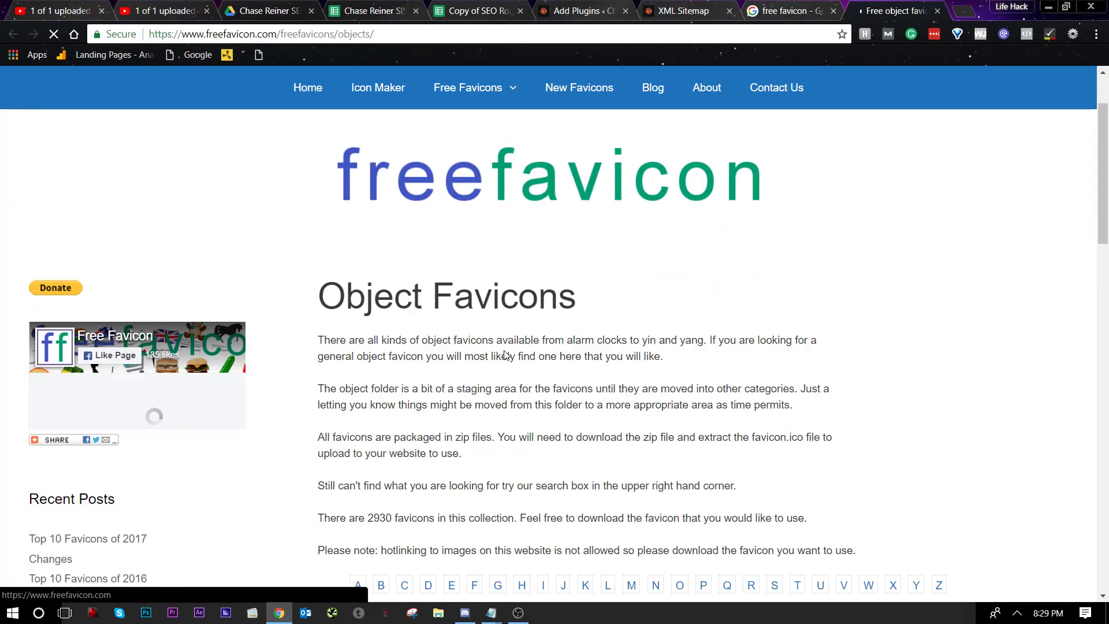
pyautogui.scroll(-20, 504, 354)
pyautogui.scroll(14, 639, 267)
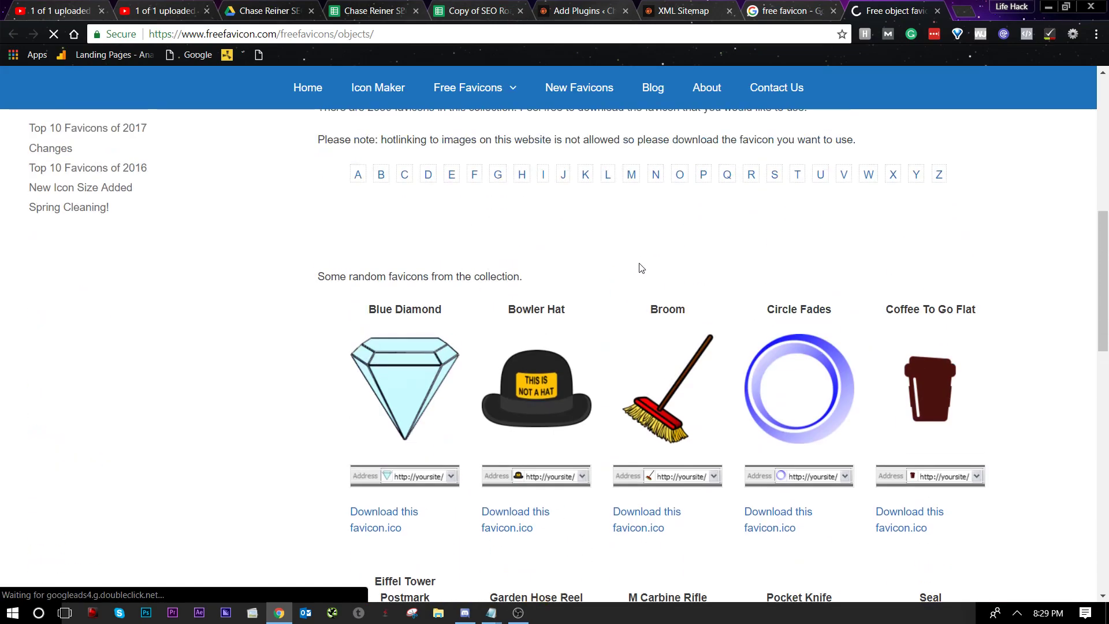
pyautogui.scroll(10, 639, 267)
pyautogui.scroll(-10, 639, 346)
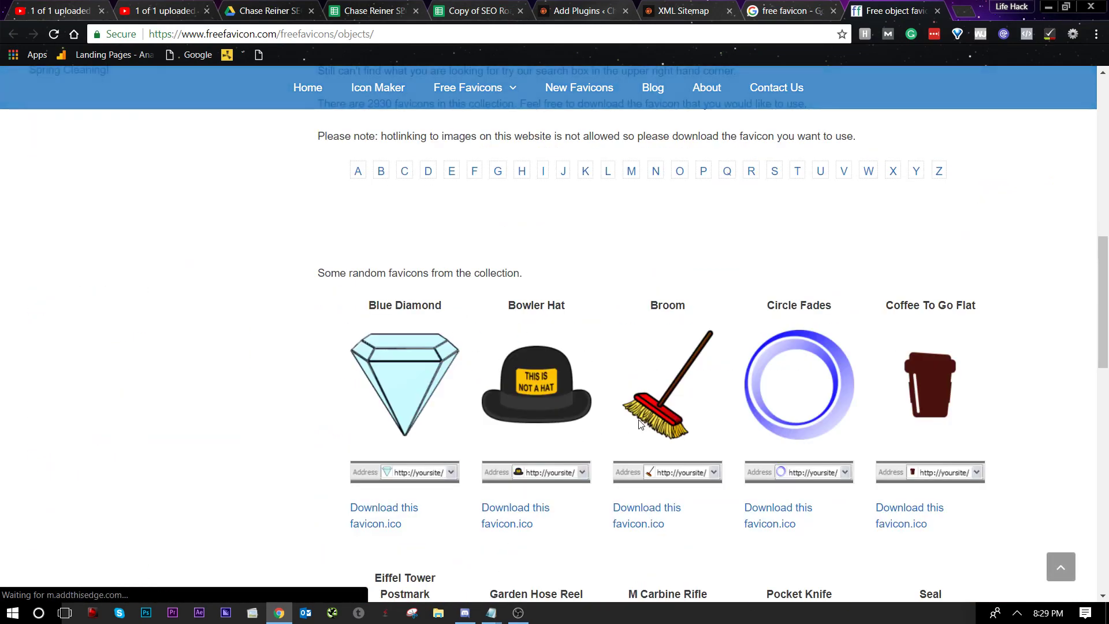
pyautogui.scroll(4, 646, 268)
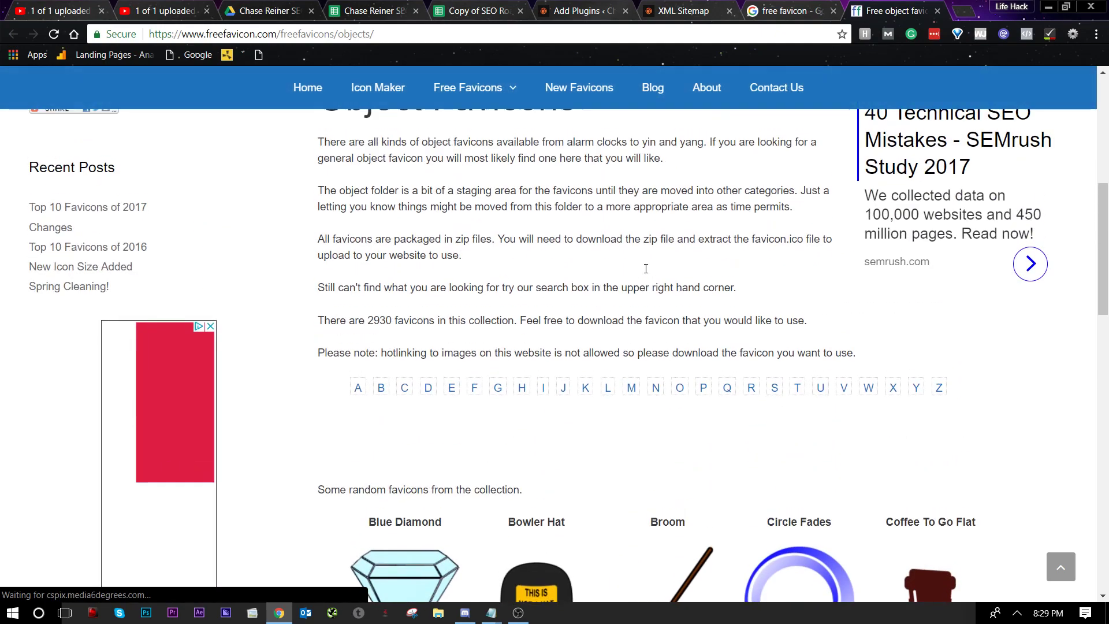
# Return to the SEO roadmap spreadsheet and select the Favicon checklist row cells
pyautogui.click(512, 9)
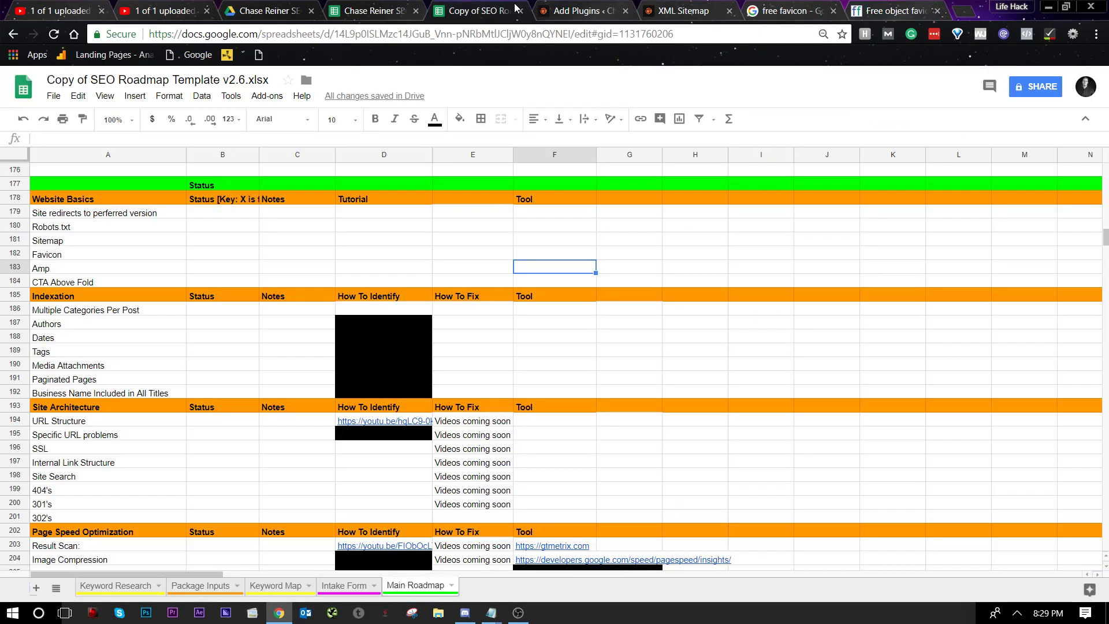
pyautogui.click(181, 252)
pyautogui.click(295, 267)
pyautogui.click(572, 269)
# Replace the 'free favicon' Google query with the site owner's name plus 'blog' and review results
pyautogui.click(811, 8)
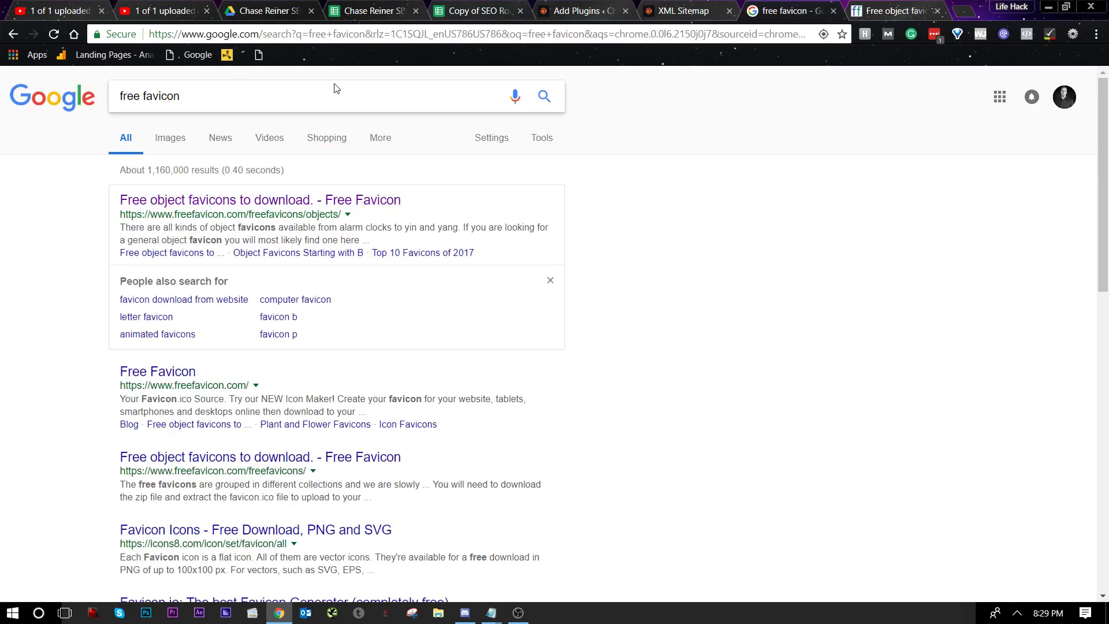
pyautogui.tripleClick(328, 100)
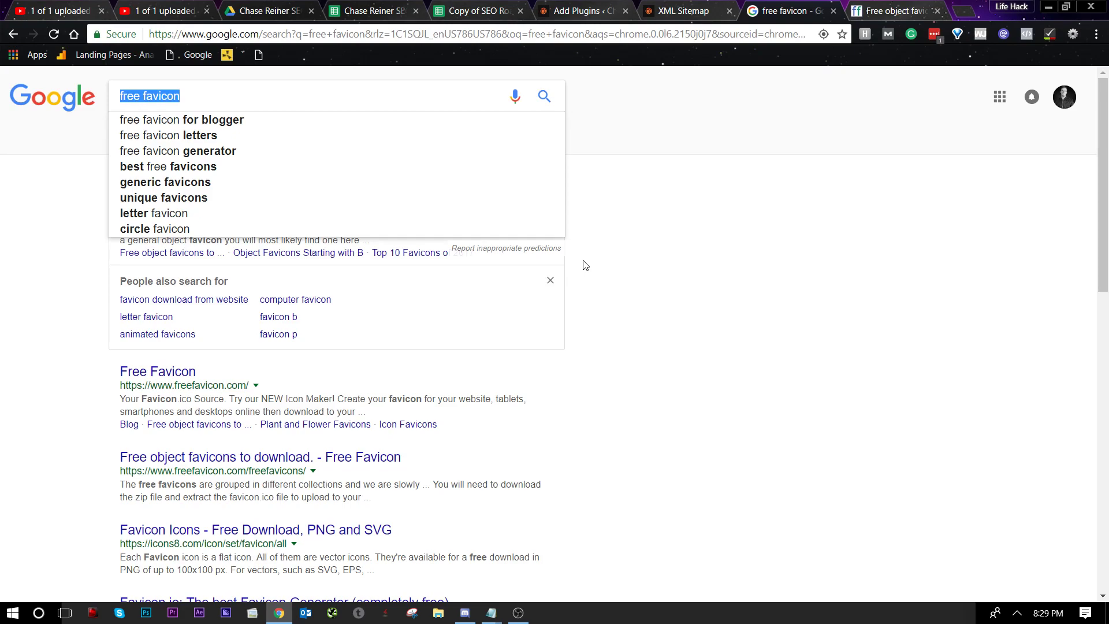
pyautogui.write('chase reiner')
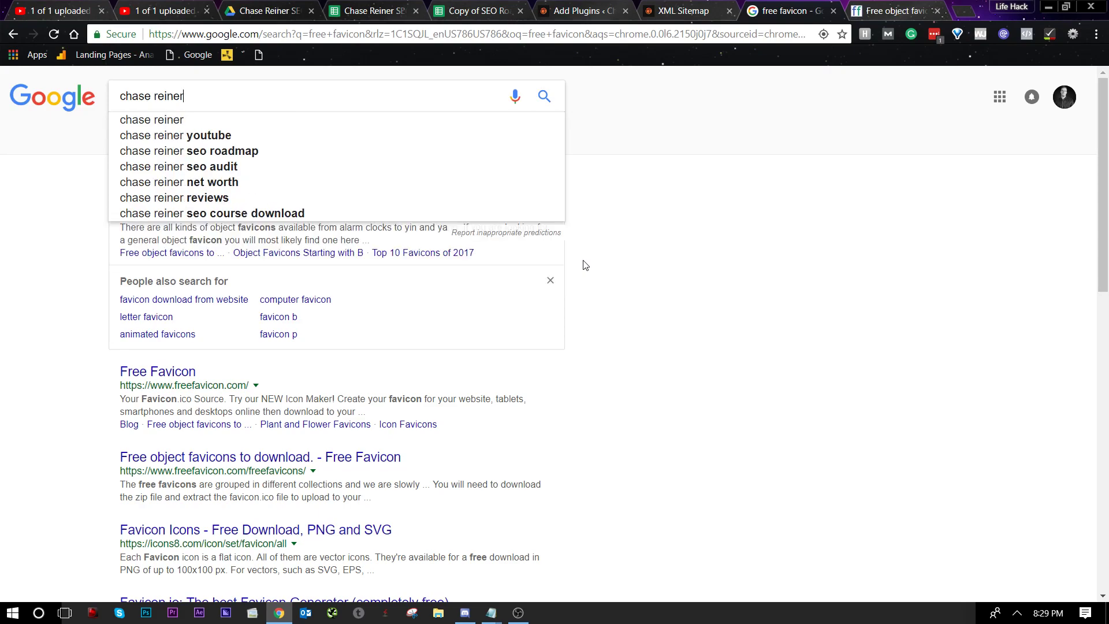
pyautogui.press('Return')
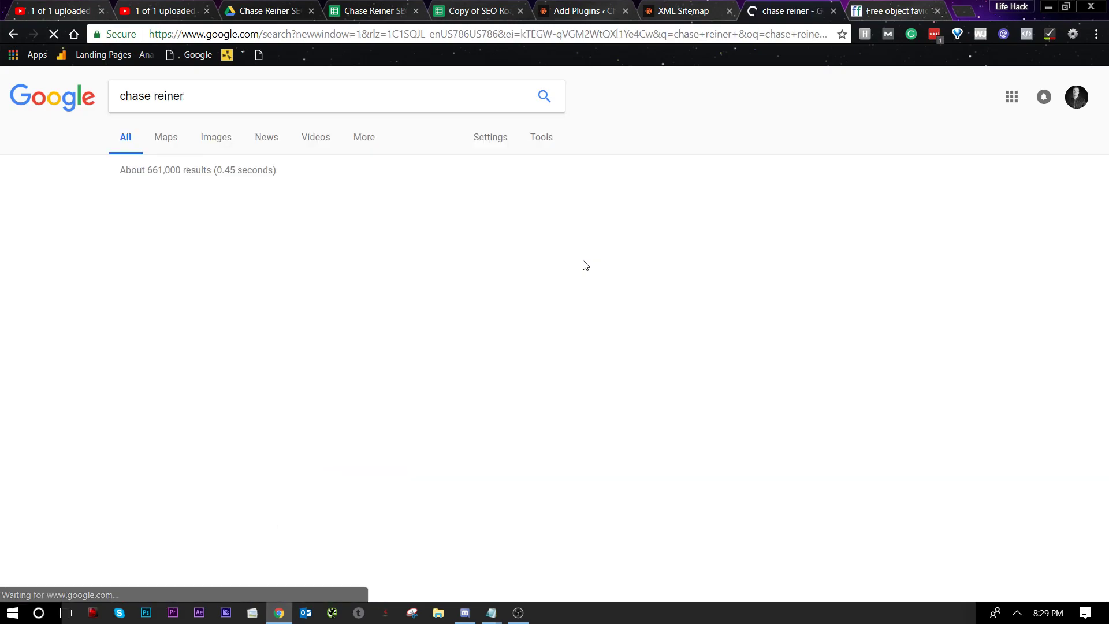
pyautogui.click(267, 93)
pyautogui.write('blog')
pyautogui.press('Return')
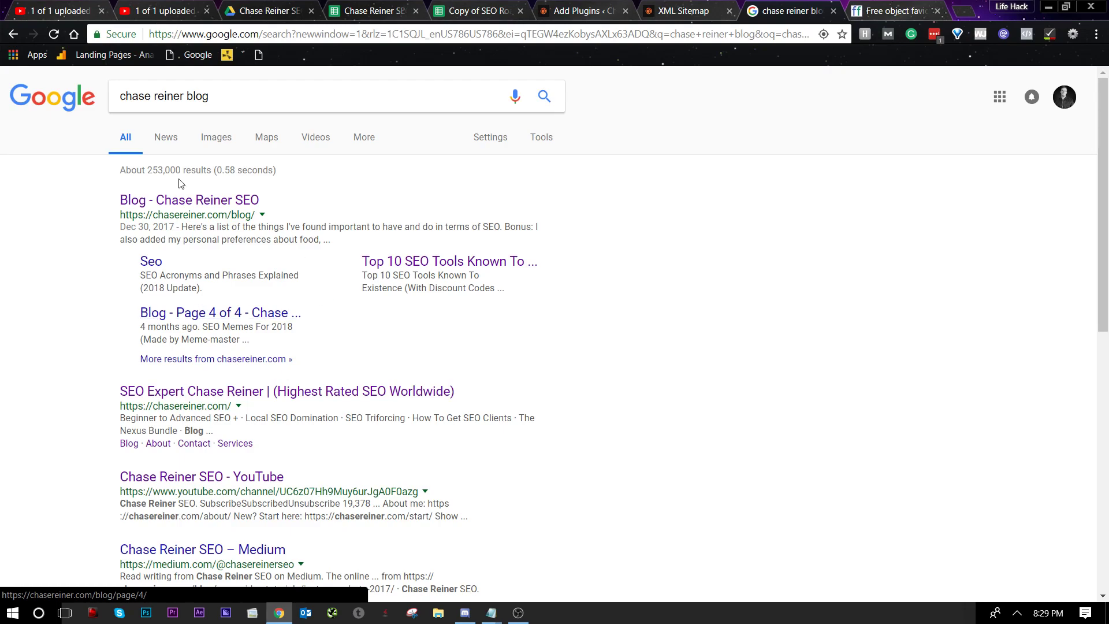
pyautogui.scroll(-3, 215, 463)
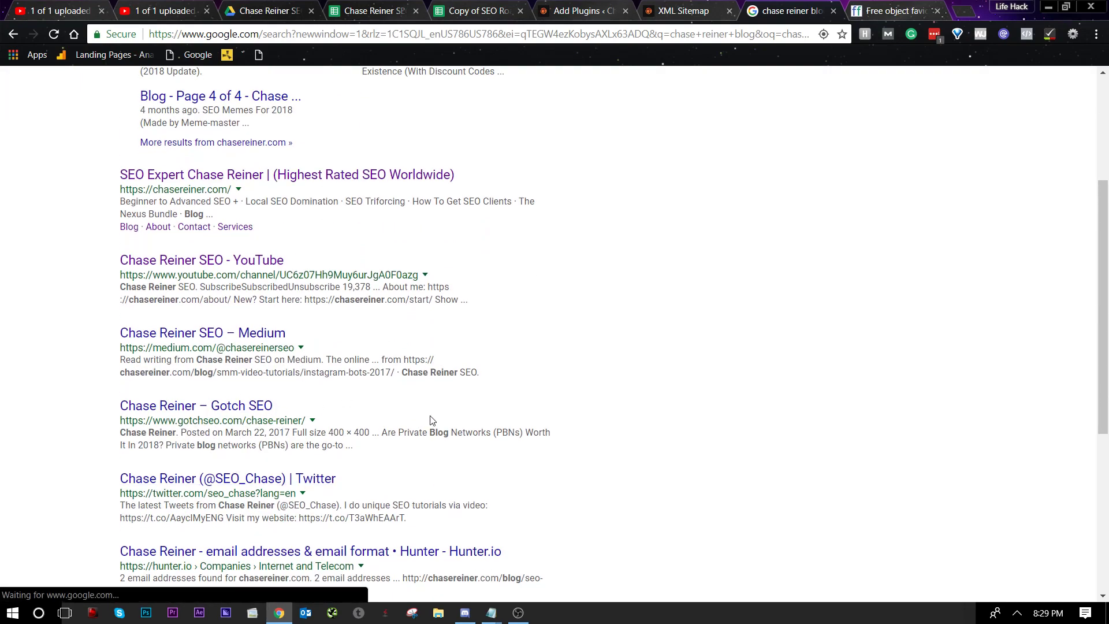
pyautogui.scroll(3, 742, 294)
pyautogui.scroll(-3, 755, 198)
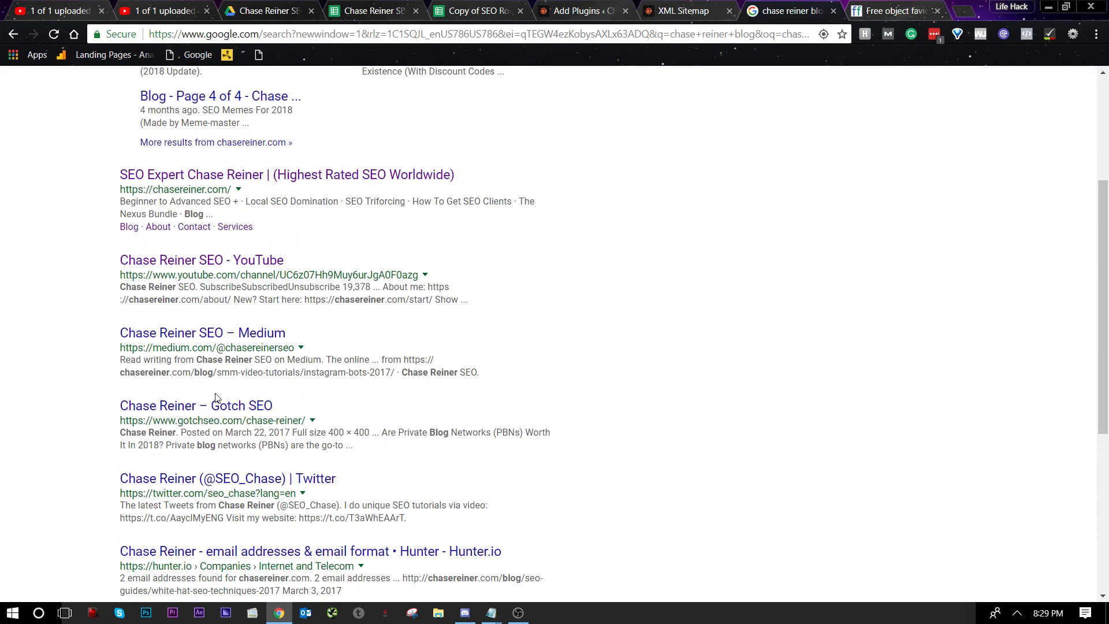
# Open the Gotch SEO profile result, scroll through it, then close that tab
pyautogui.click(225, 405)
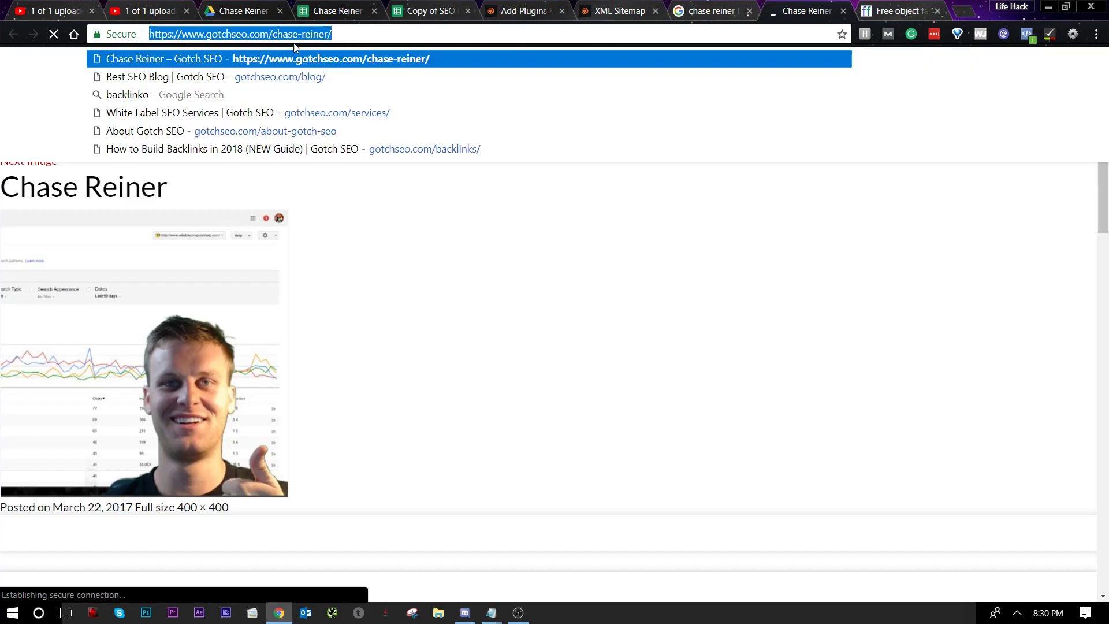
pyautogui.scroll(-2, 385, 259)
pyautogui.scroll(-10, 381, 254)
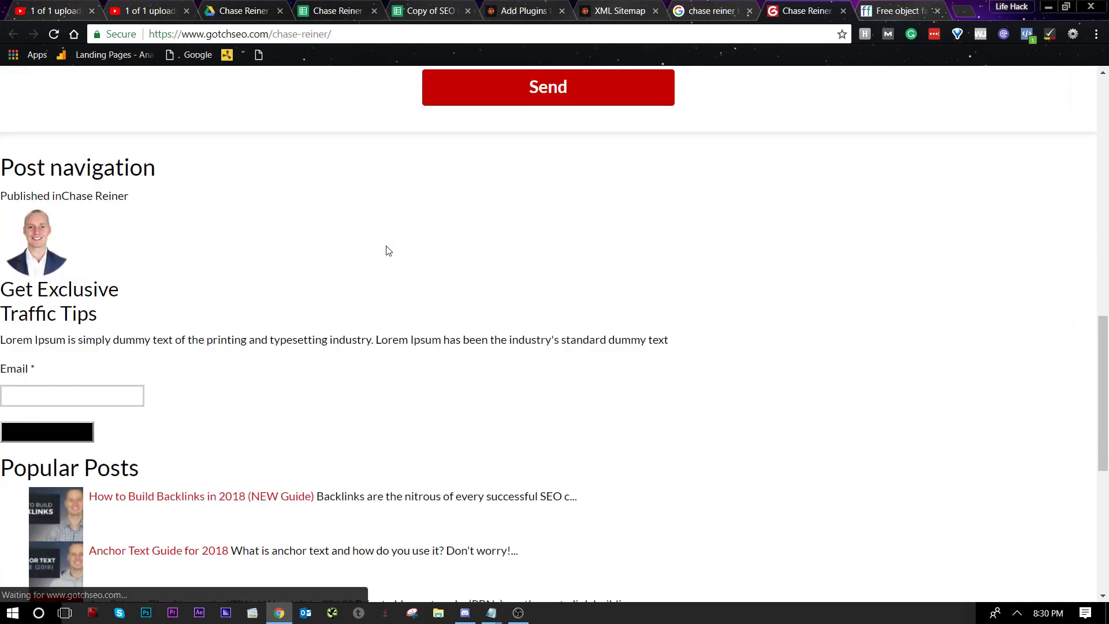
pyautogui.scroll(12, 383, 247)
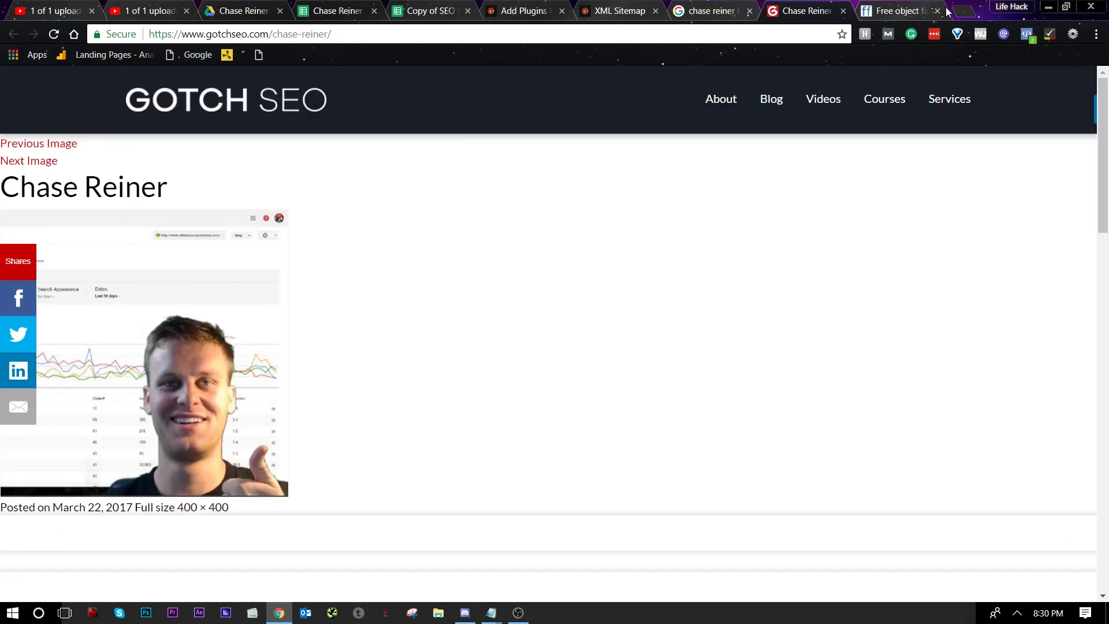
pyautogui.click(843, 11)
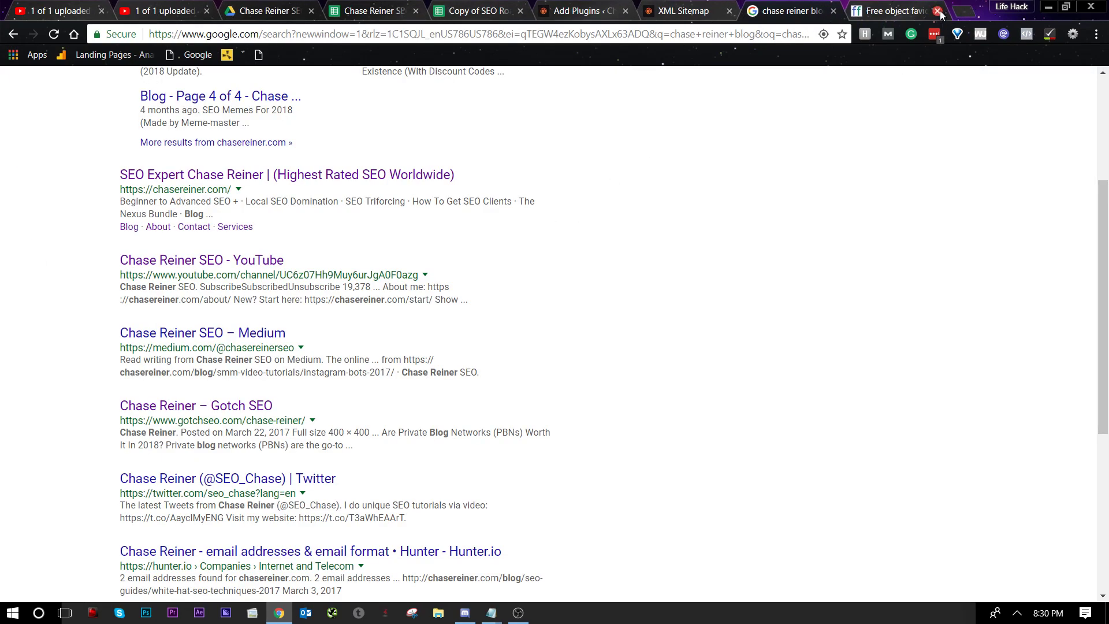
# Close the leftover favicon page and glance at the XML sitemap index tab
pyautogui.click(938, 11)
pyautogui.click(756, 11)
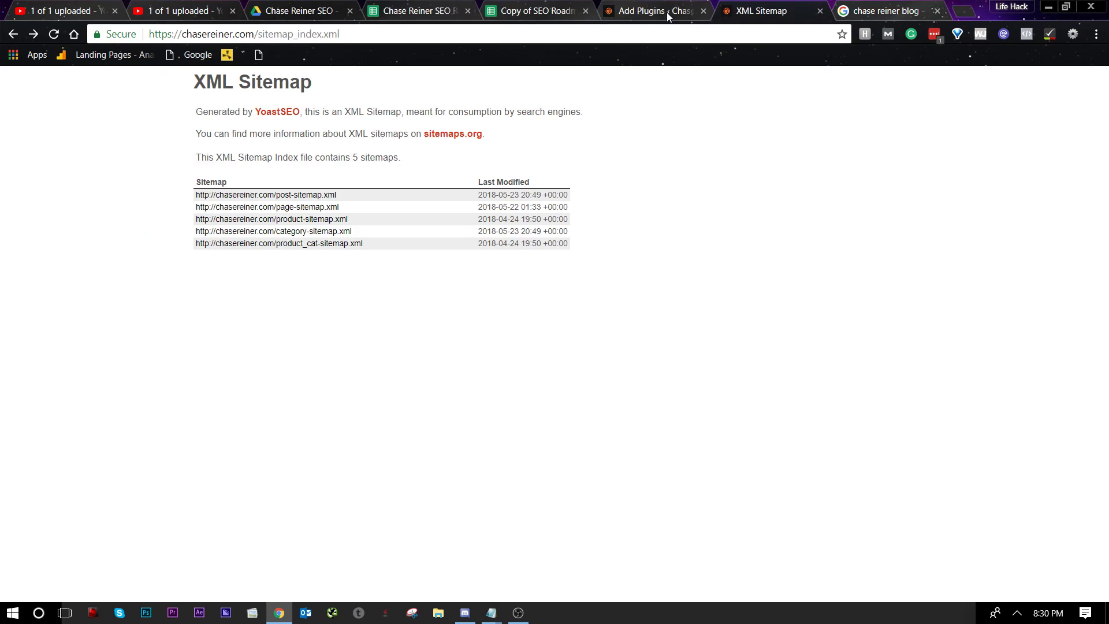
pyautogui.click(666, 12)
# Change the plugin search to 'amp', scroll the 265 results, then clear the optimisation cache
pyautogui.moveTo(62, 217)
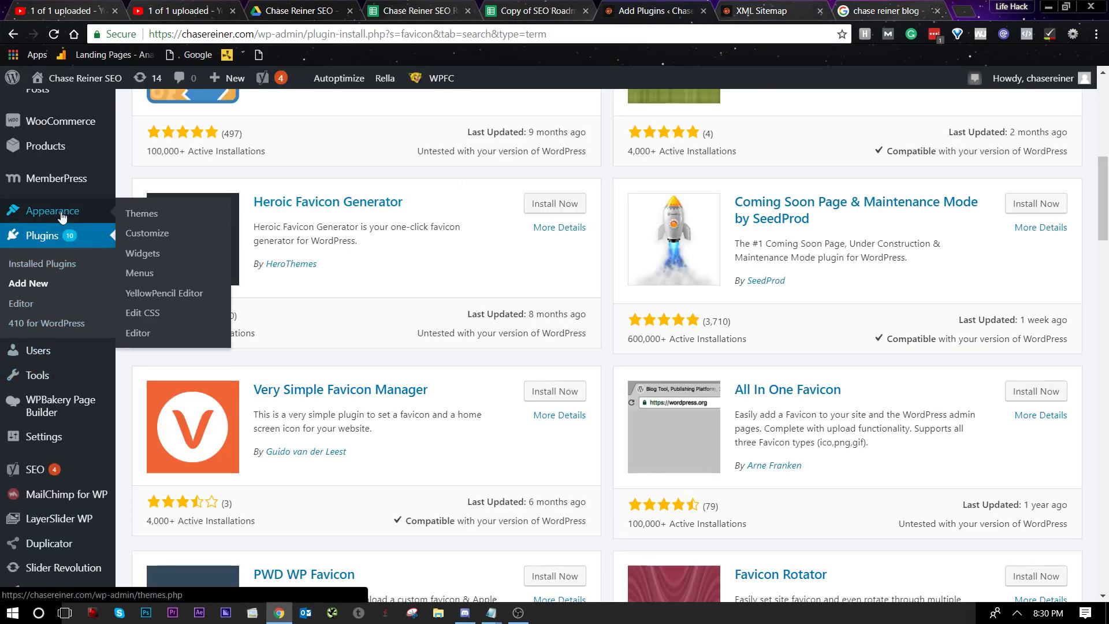
pyautogui.scroll(9, 928, 347)
pyautogui.doubleClick(901, 454)
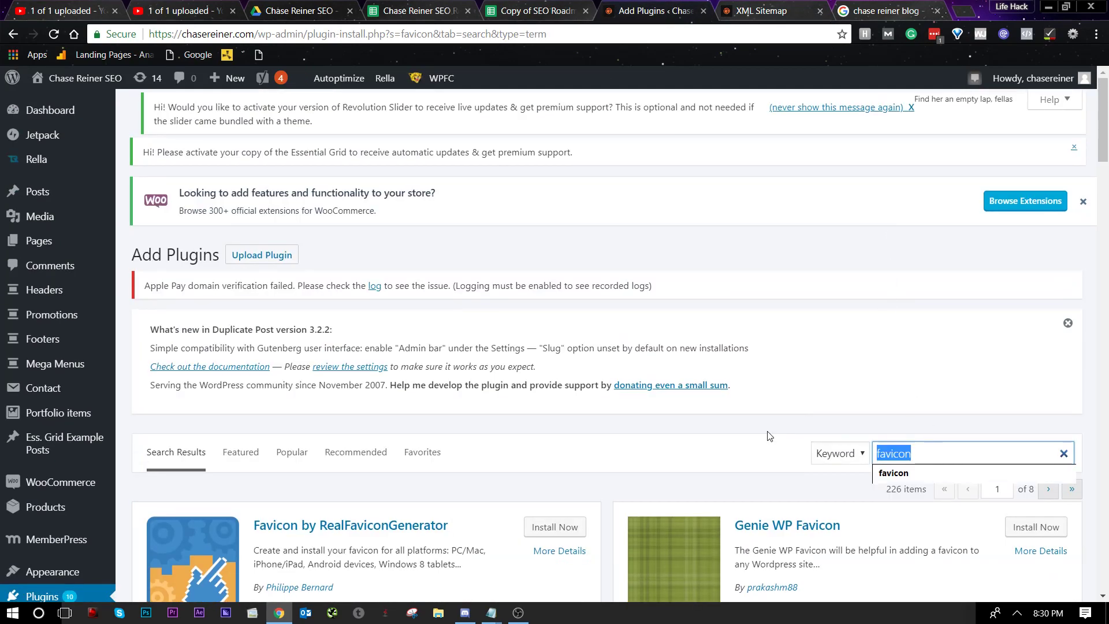
pyautogui.write('amp')
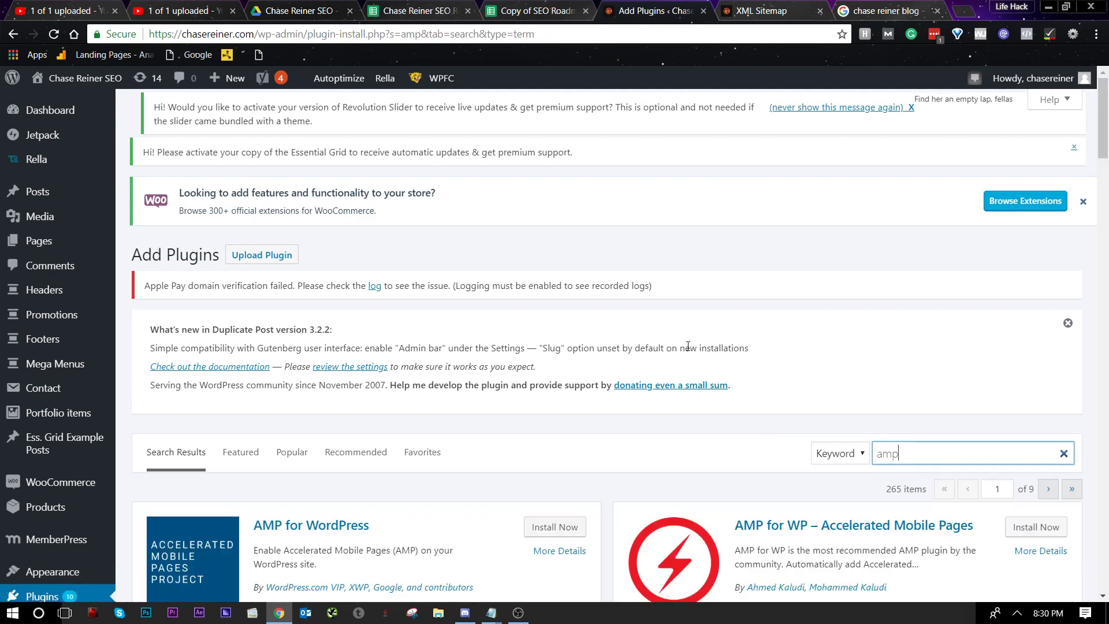
pyautogui.scroll(-3, 688, 346)
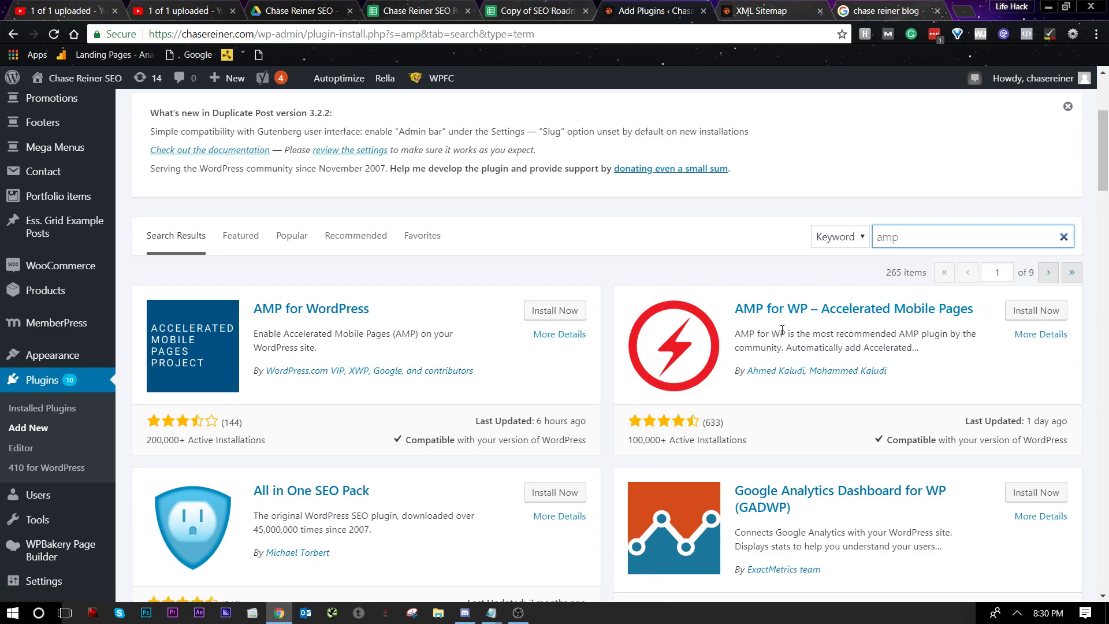
pyautogui.scroll(-5, 857, 379)
pyautogui.scroll(3, 229, 307)
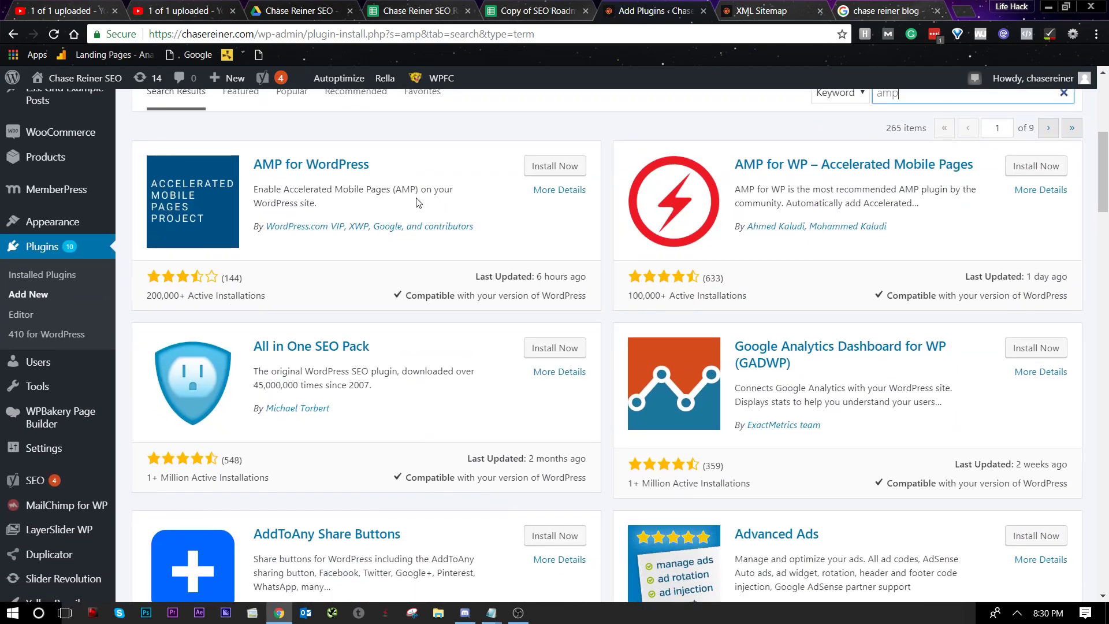
pyautogui.scroll(3, 537, 216)
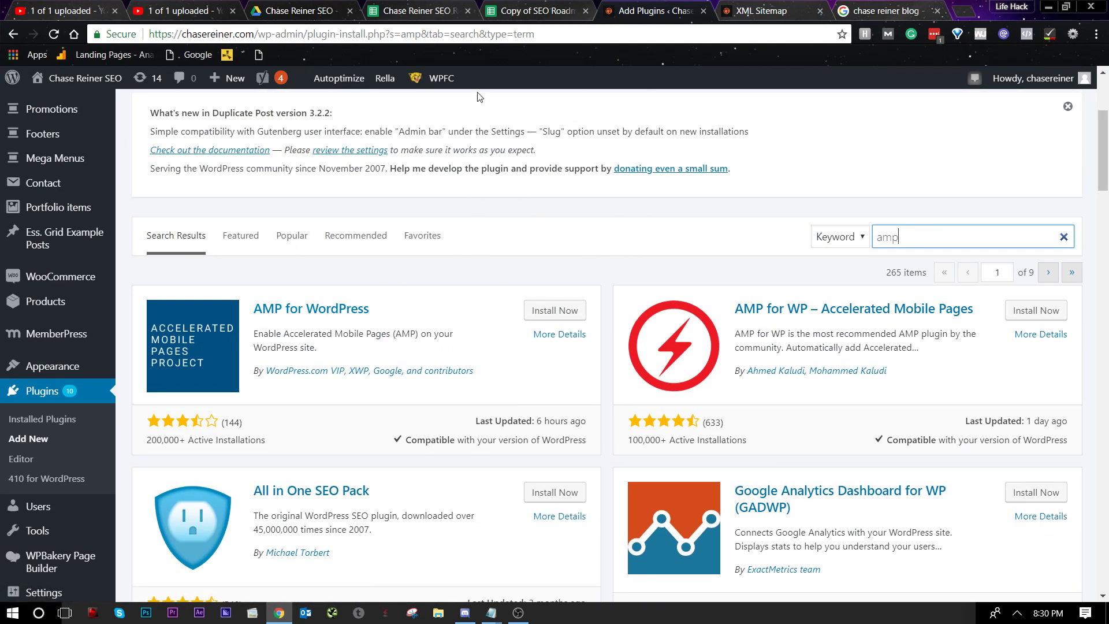
pyautogui.click(330, 157)
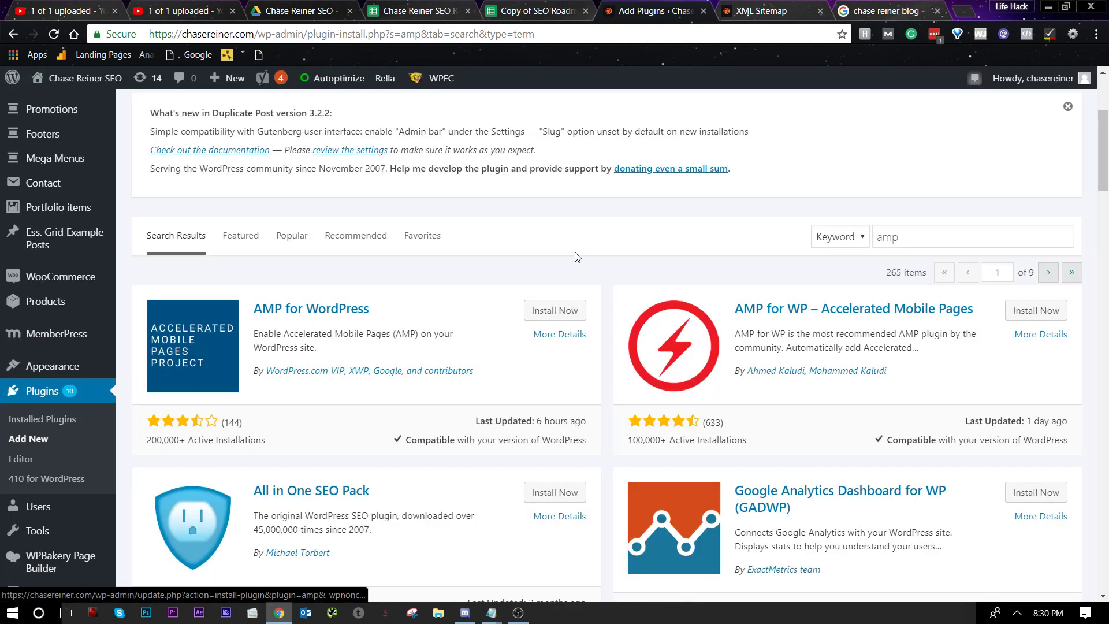
# Step through the Amp, Favicon and CTA Above Fold cells in rows 182–184
pyautogui.click(532, 8)
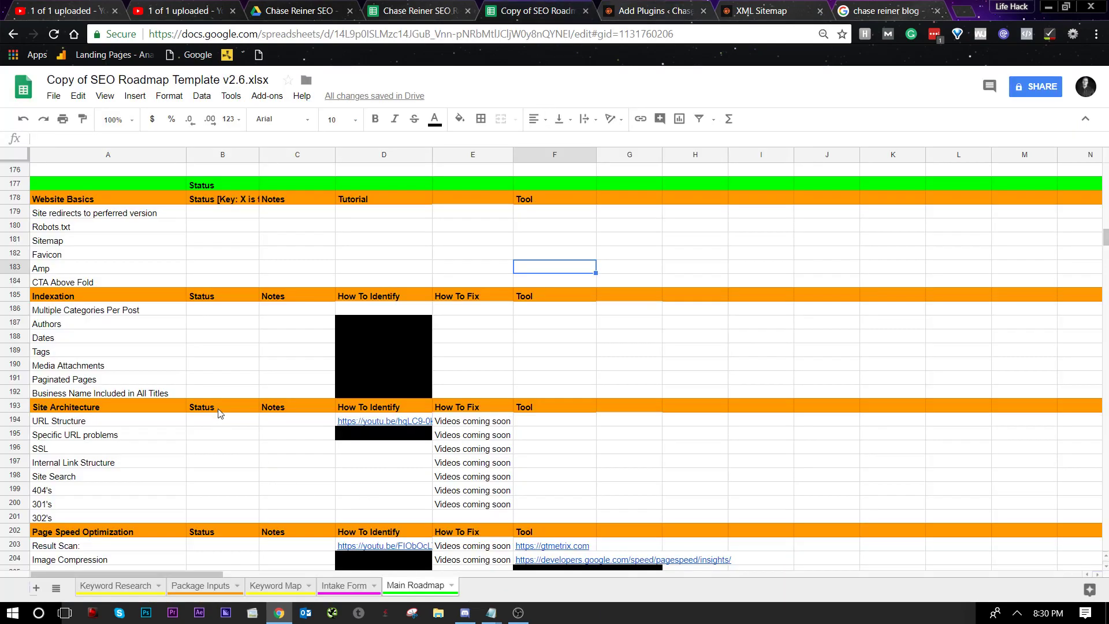
pyautogui.click(429, 270)
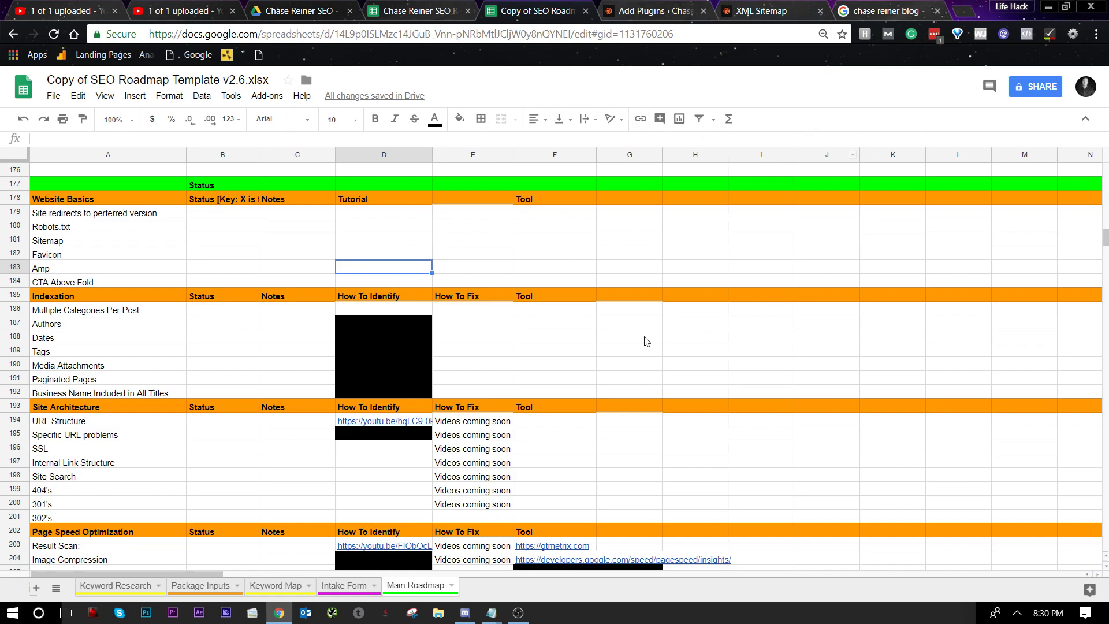
pyautogui.click(408, 255)
pyautogui.press('Left')
pyautogui.press('Down')
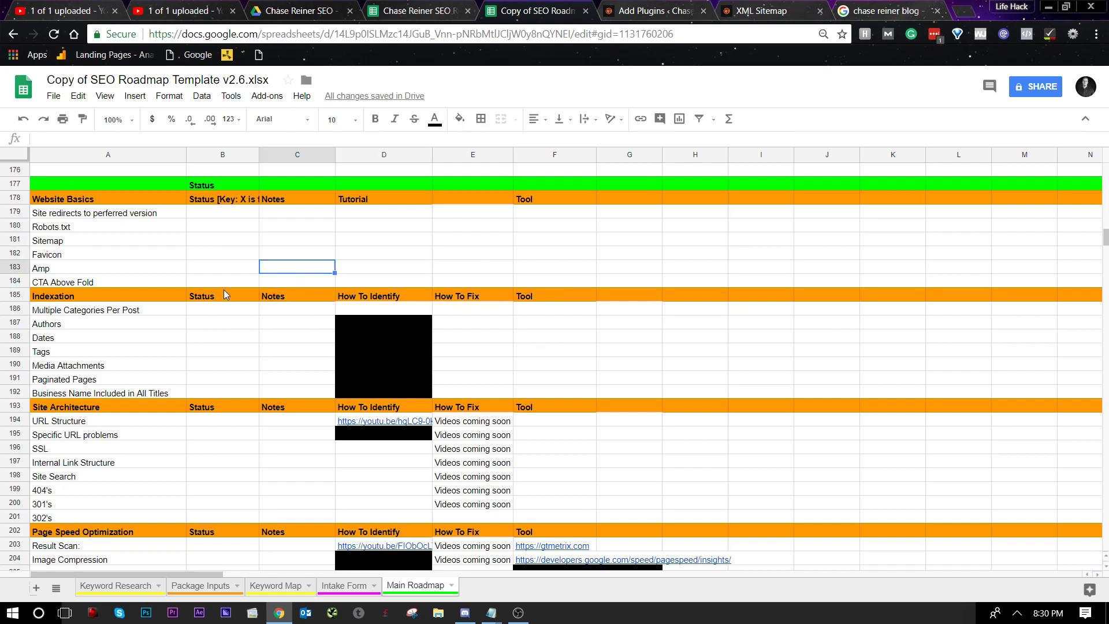
pyautogui.press('Left')
pyautogui.press('Down')
# Verify the homepage hero's call-to-action opens the contact page, then return to the spreadsheet
pyautogui.click(895, 7)
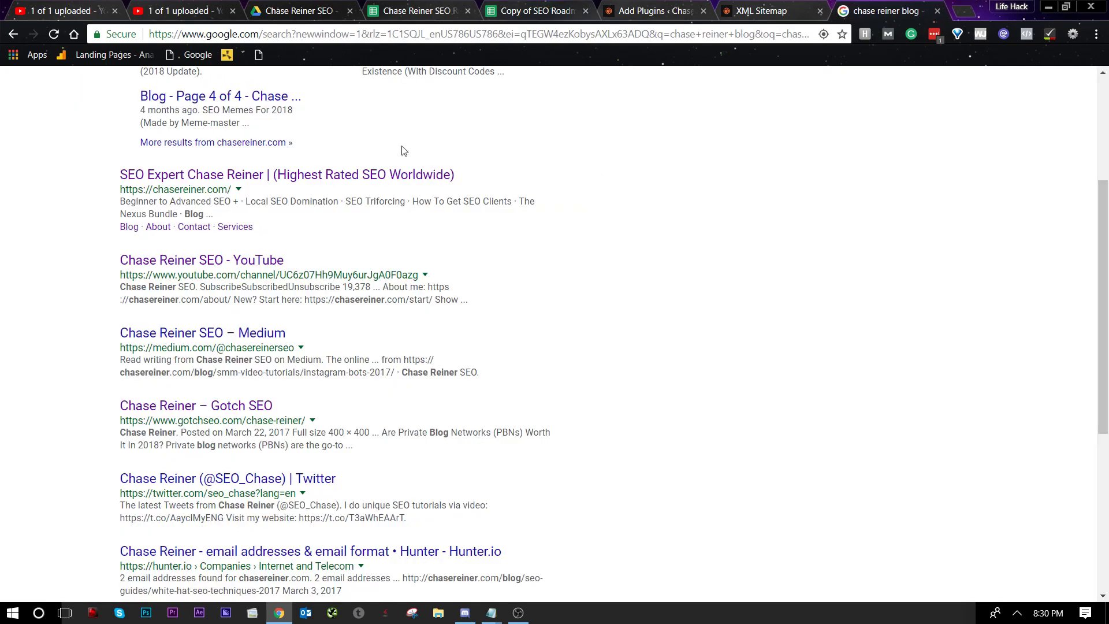
pyautogui.scroll(4, 421, 155)
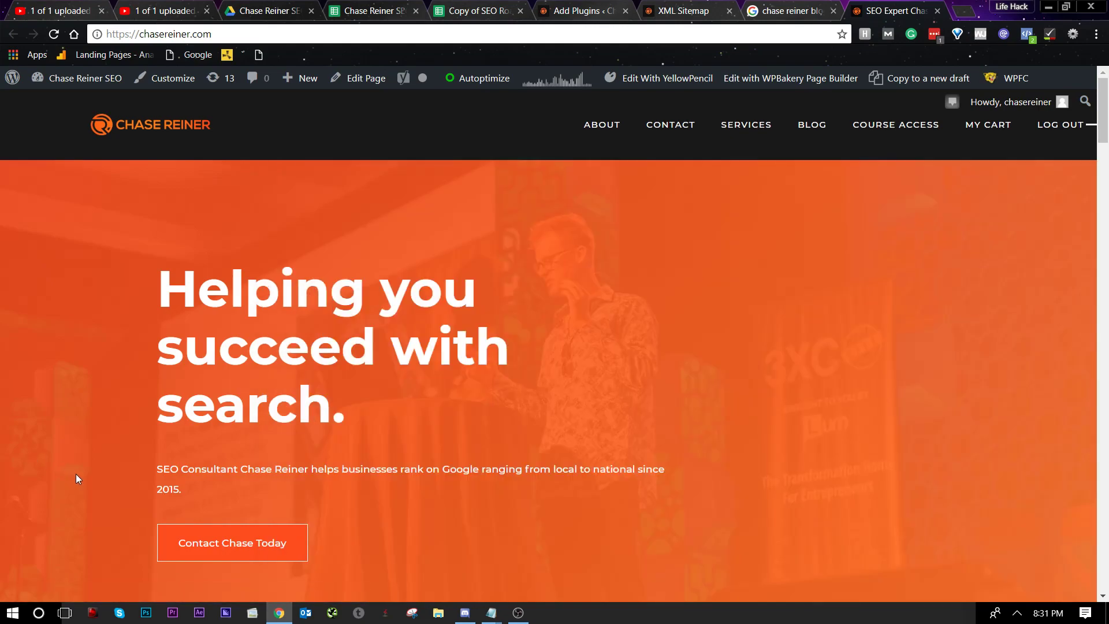
pyautogui.click(232, 542)
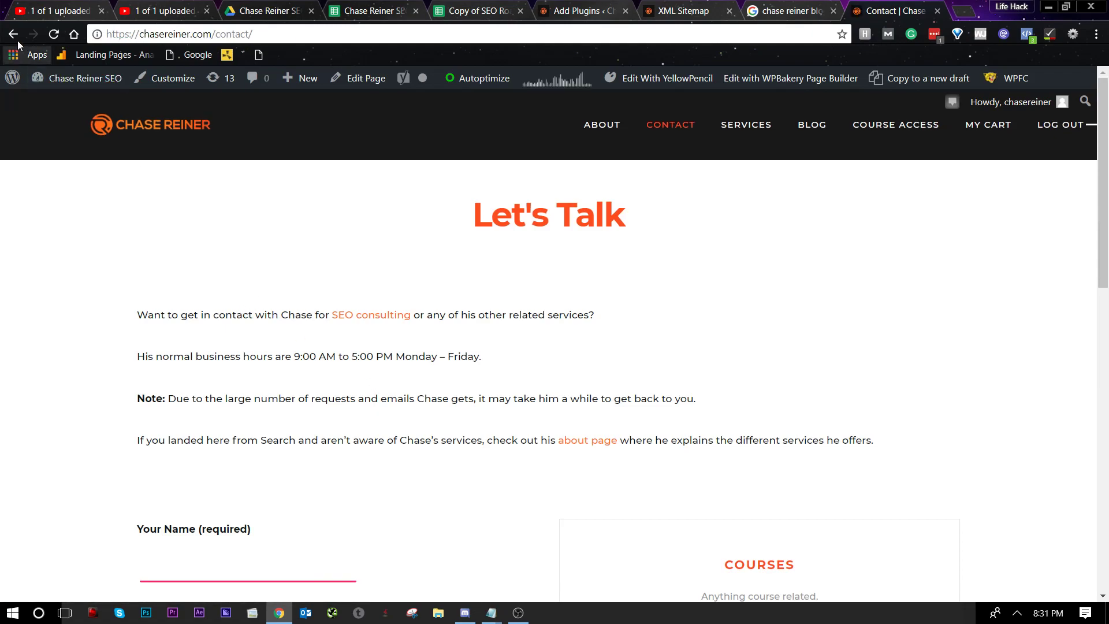
pyautogui.click(13, 34)
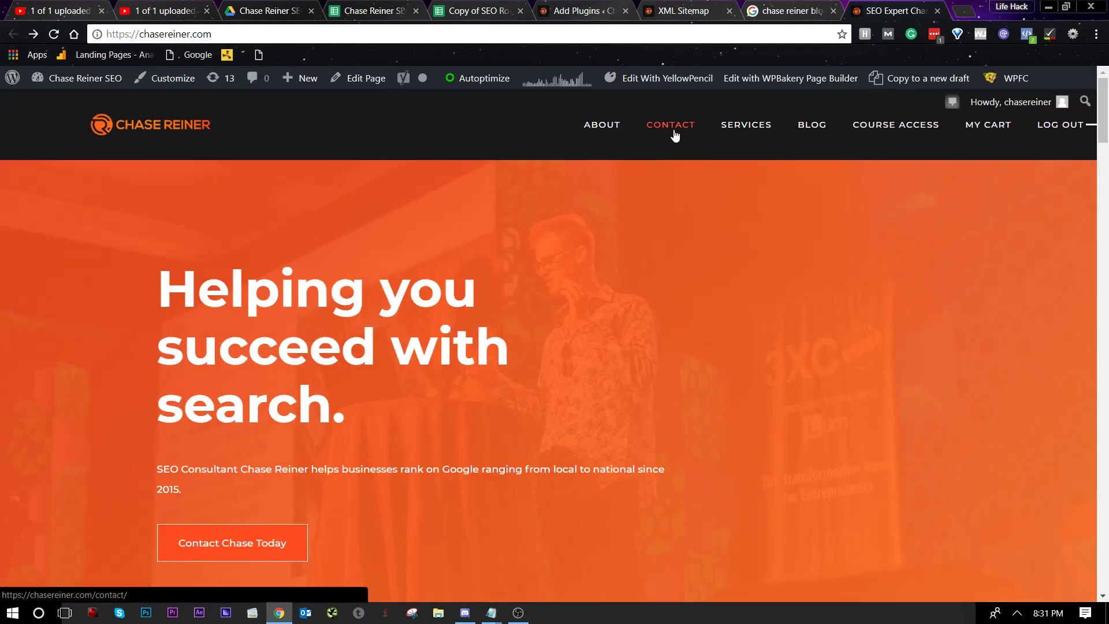
pyautogui.click(790, 10)
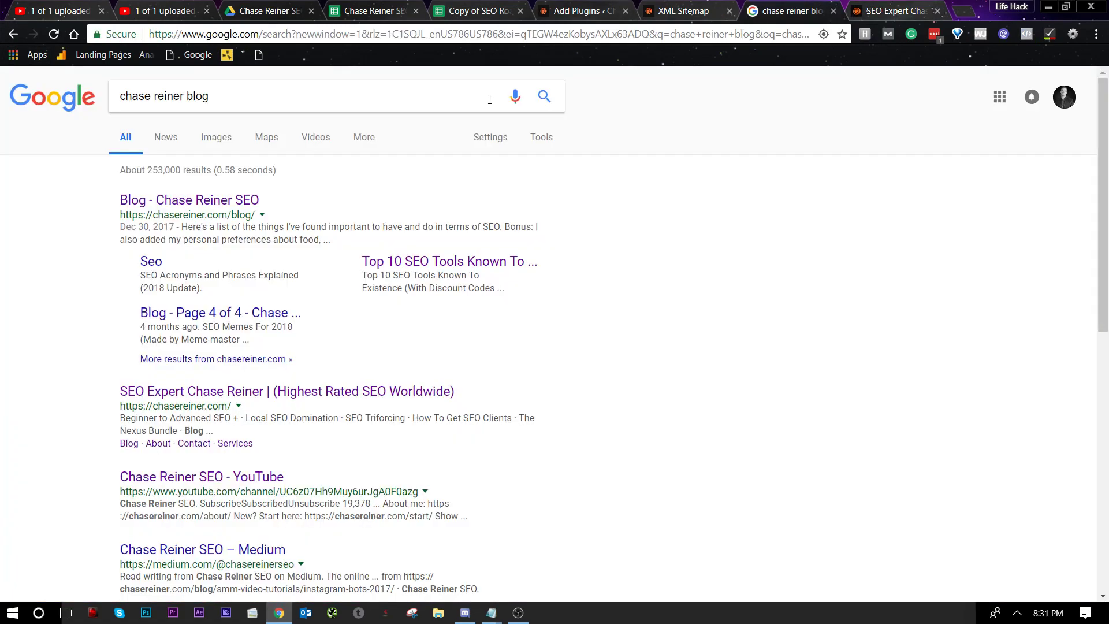
pyautogui.click(471, 9)
# Highlight the Website Basics block A179:D184 and its item and notes columns
pyautogui.moveTo(55, 207); pyautogui.dragTo(453, 280)
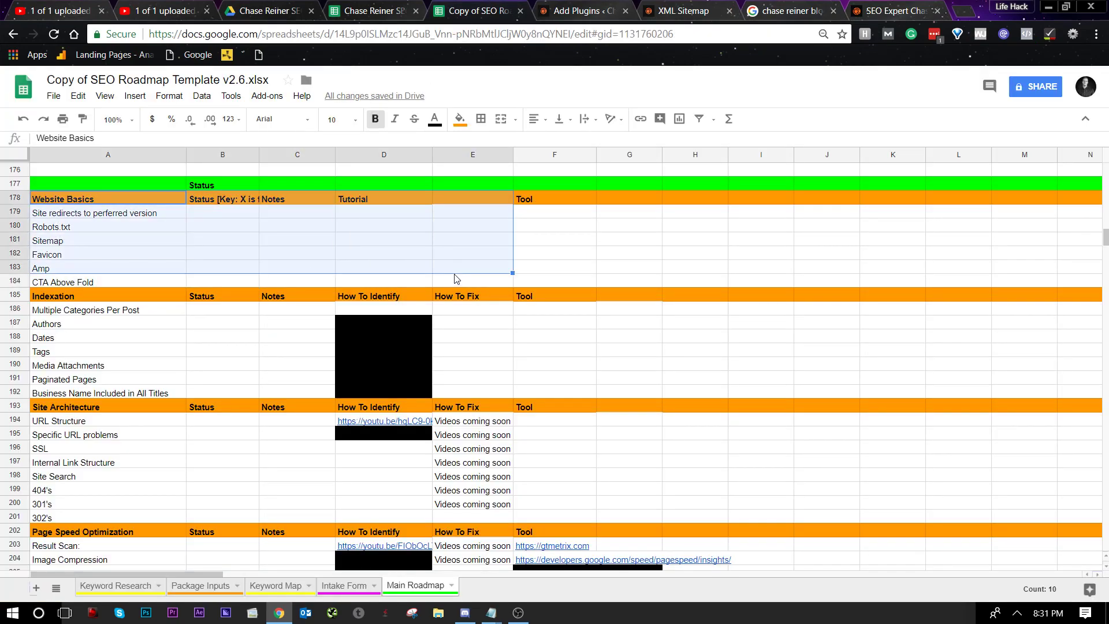
pyautogui.click(453, 280)
pyautogui.click(449, 257)
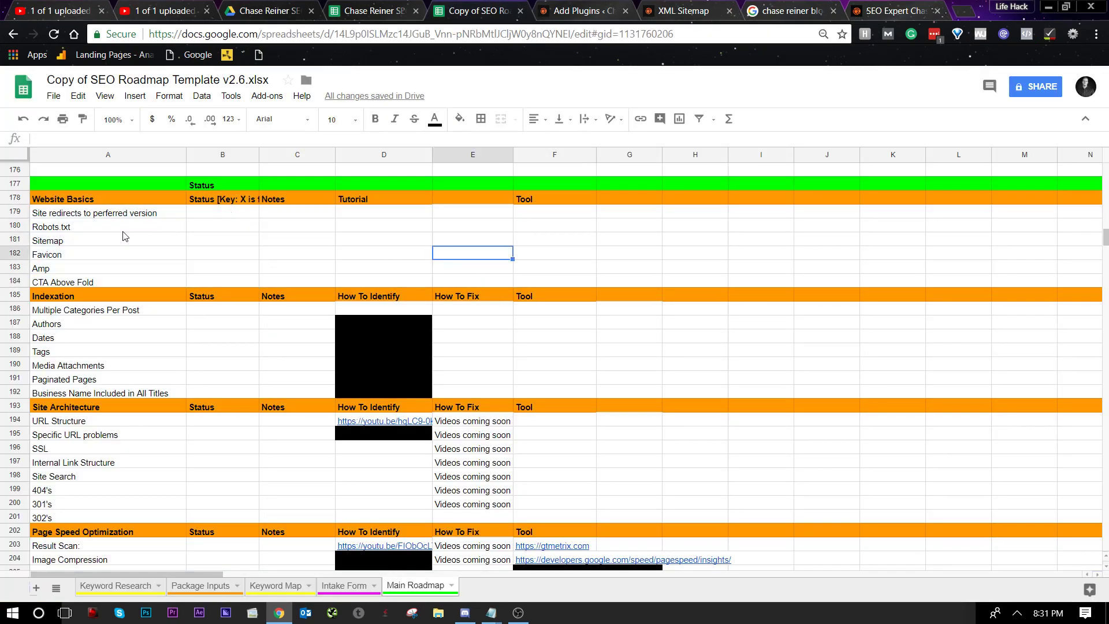
pyautogui.moveTo(113, 215); pyautogui.dragTo(135, 278)
pyautogui.click(181, 268)
pyautogui.moveTo(317, 219); pyautogui.dragTo(416, 272)
pyautogui.click(418, 271)
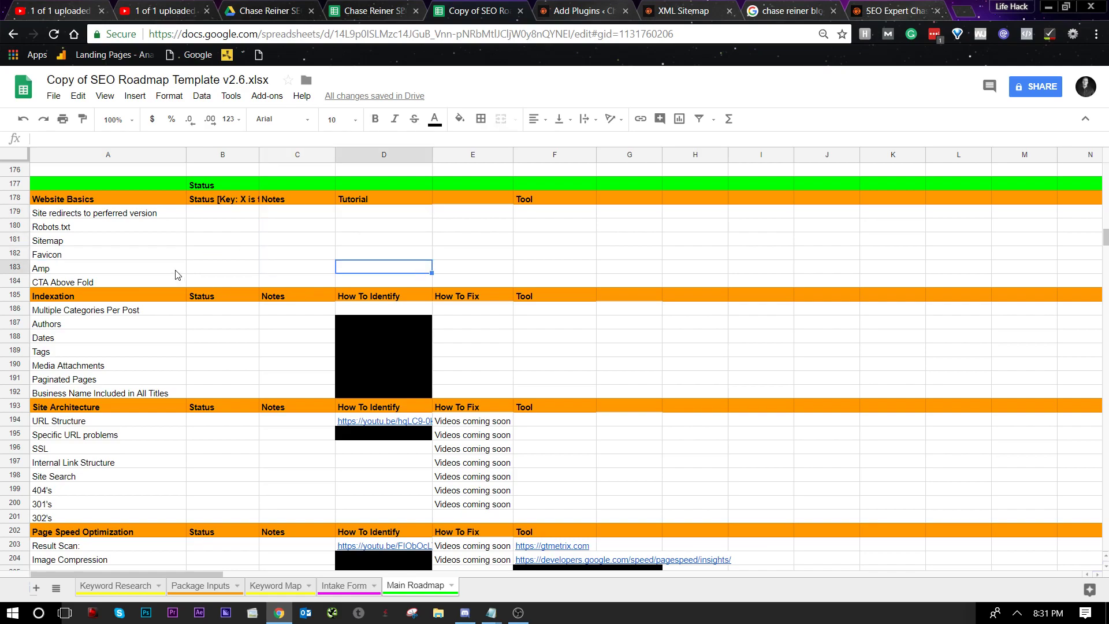
pyautogui.moveTo(143, 217); pyautogui.dragTo(404, 282)
pyautogui.click(404, 282)
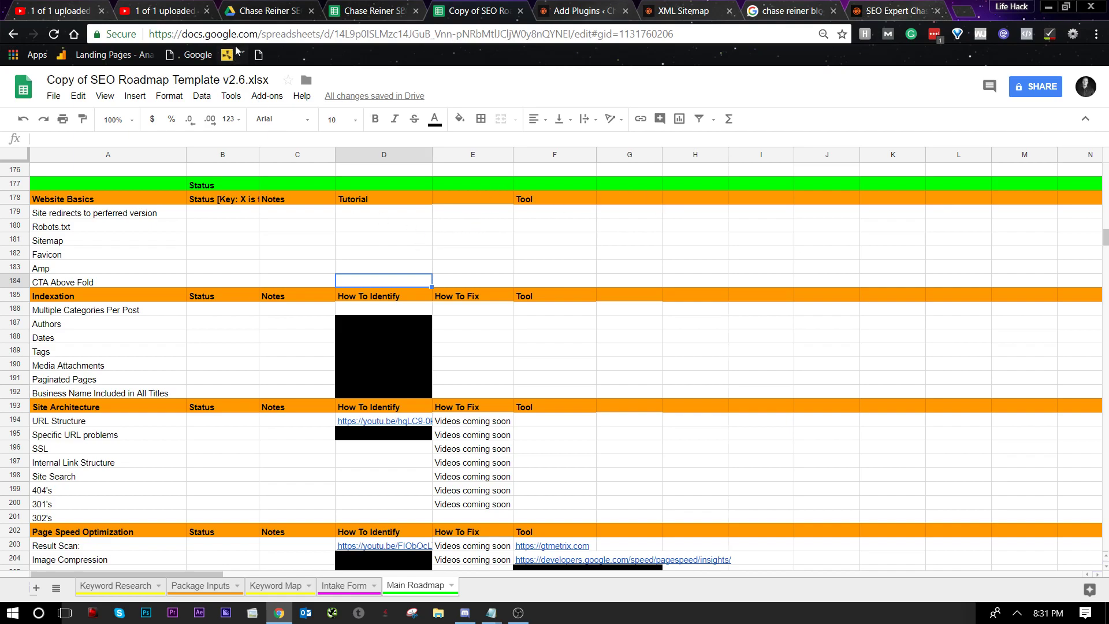
# Open the client's SEO Roadmap v2.1 spreadsheet from their Drive folder
pyautogui.click(791, 12)
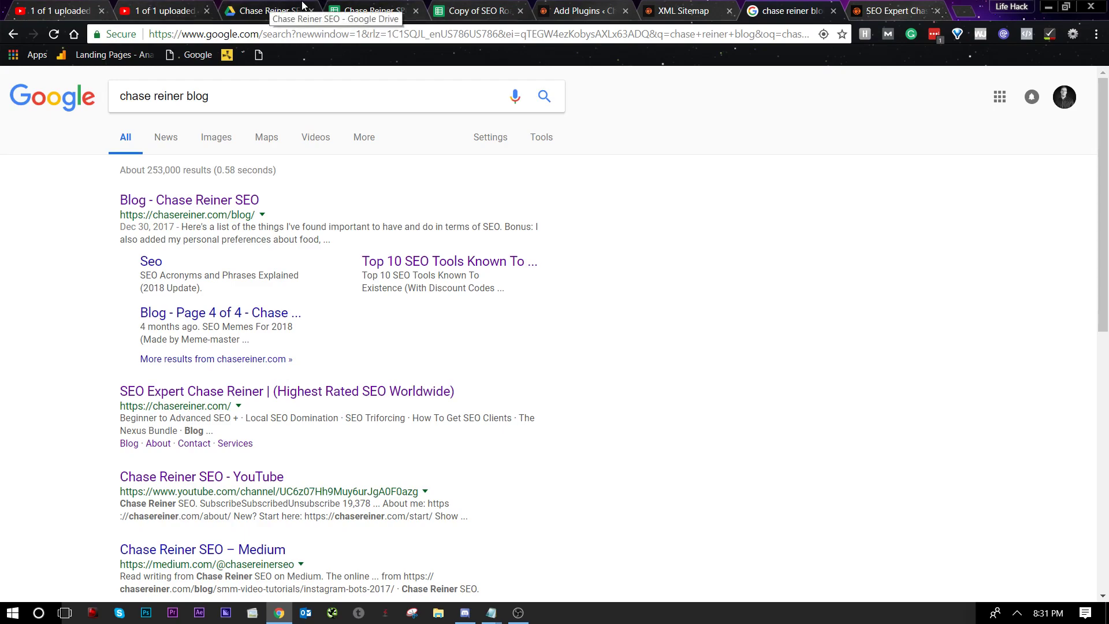
pyautogui.click(251, 6)
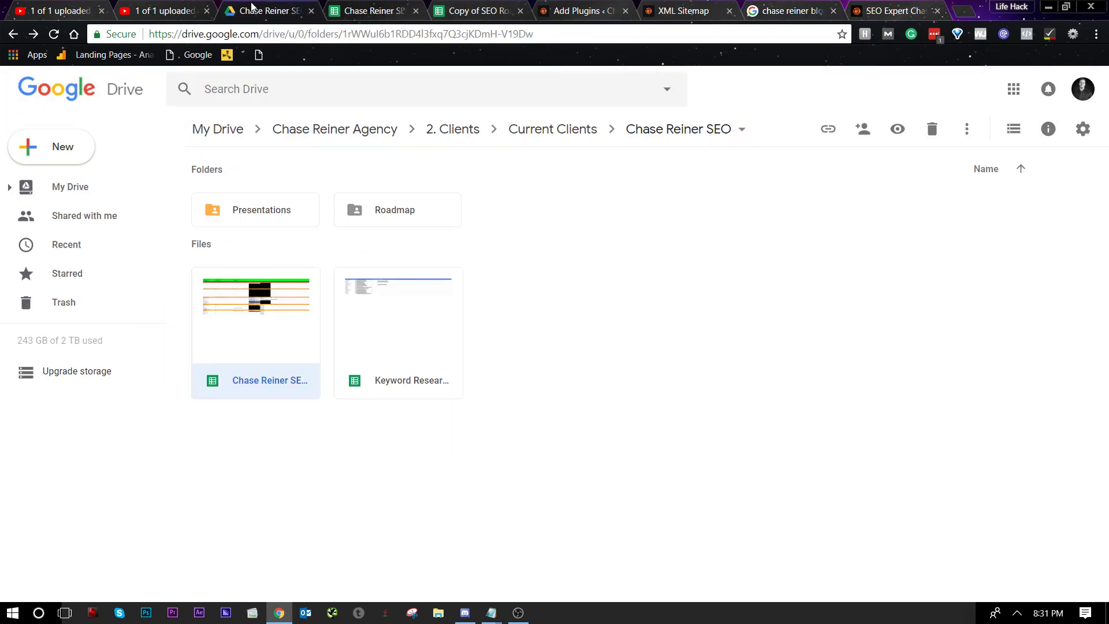
pyautogui.click(381, 8)
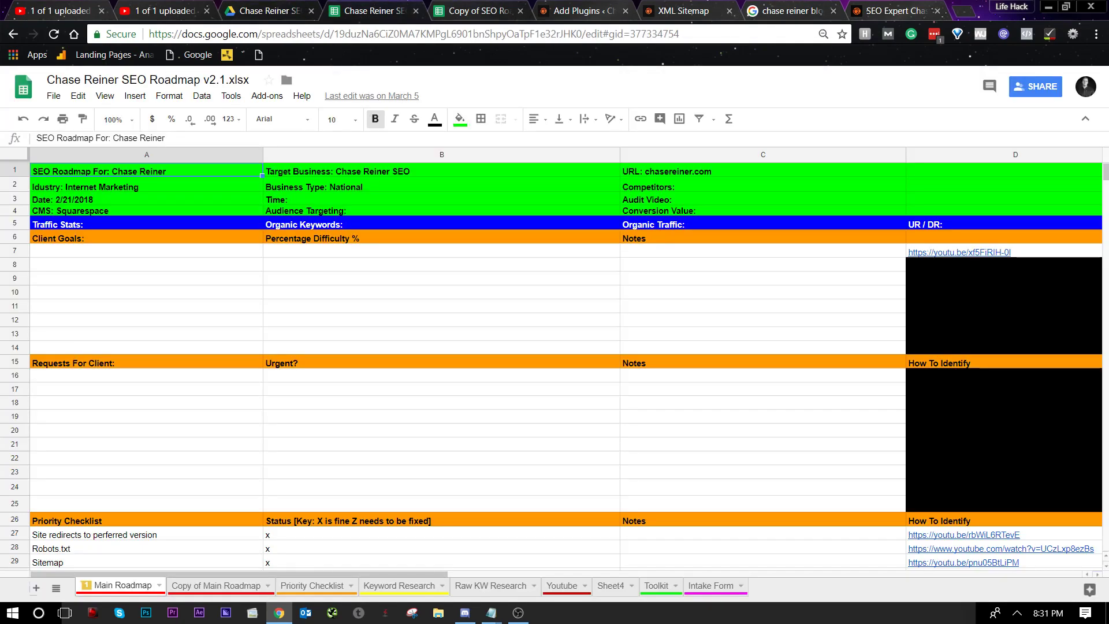